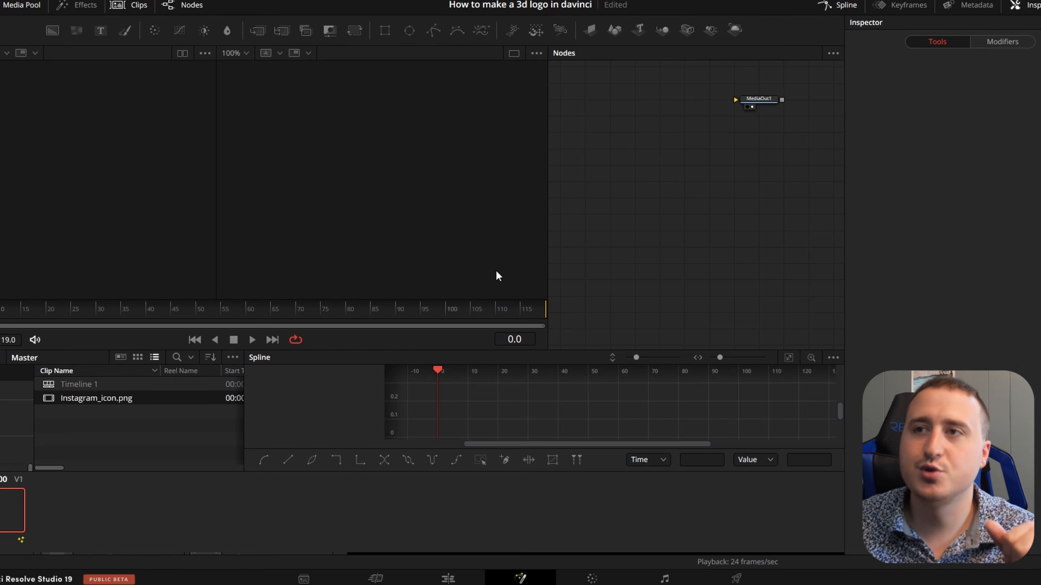
Add a Background node feeding MediaOut1 and make it fully transparent by setting its alpha to 0
left_click_drag(50, 29, 757, 166)
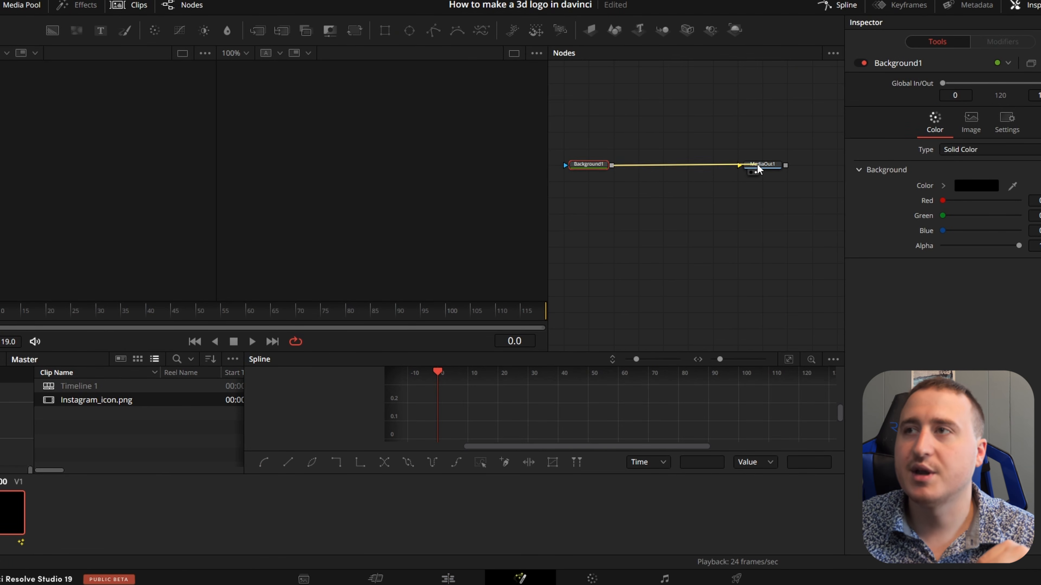
left_click_drag(1018, 246, 942, 247)
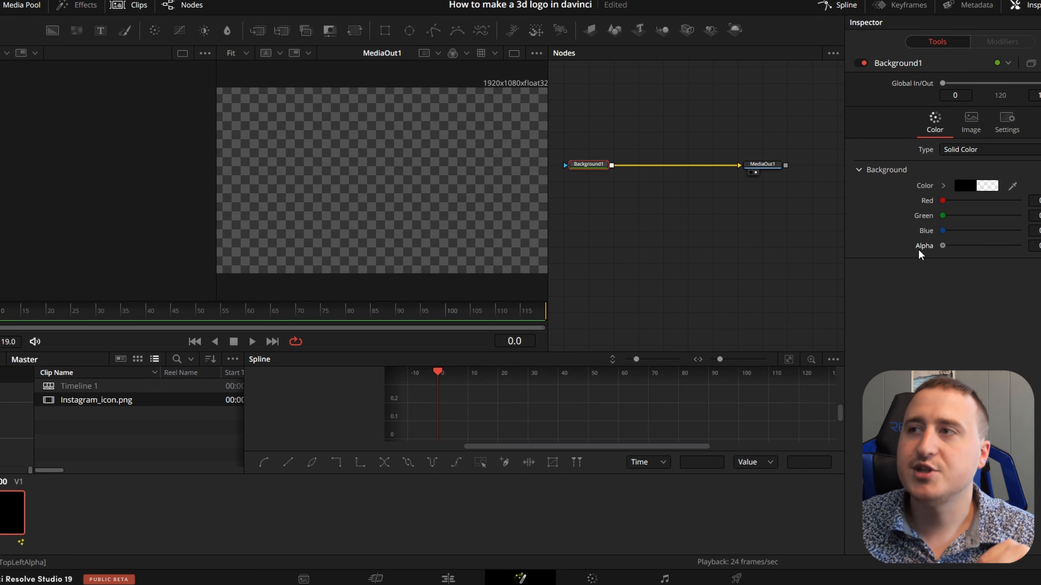
left_click(672, 218)
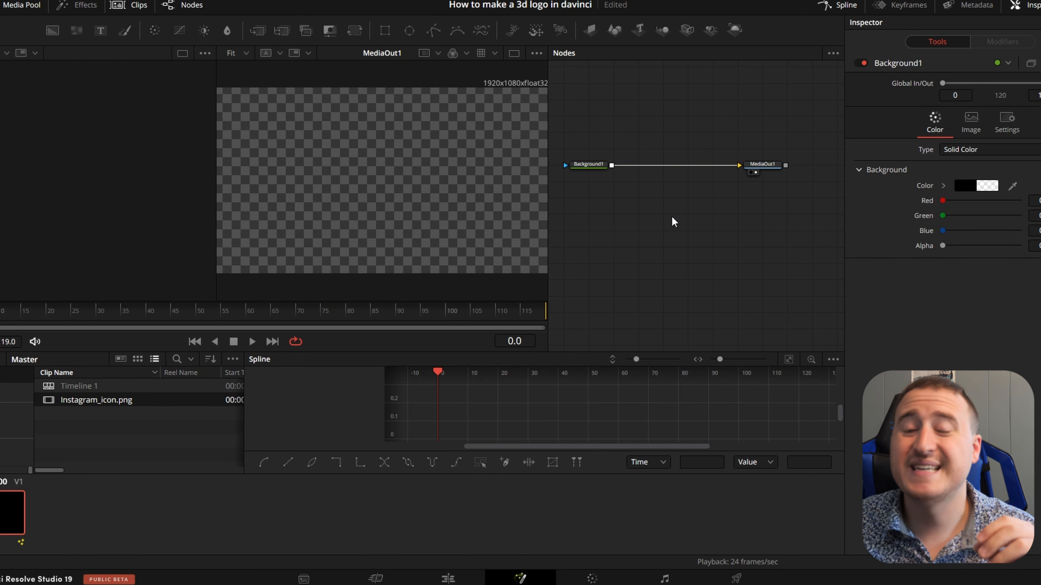
left_click_drag(308, 135, 411, 220)
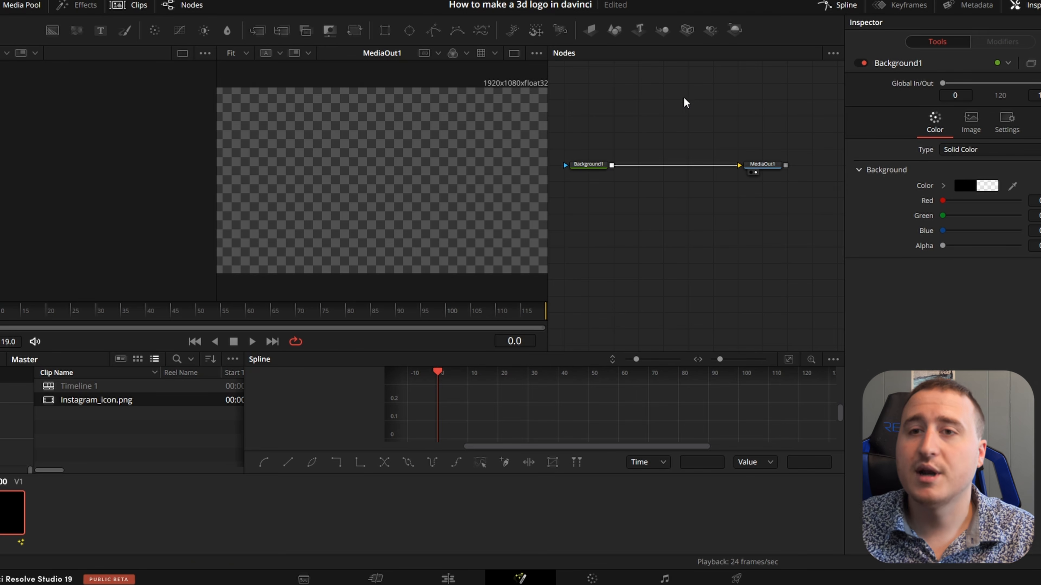
Bring Instagram_icon.png into the node graph and merge it over the Background node's output
left_click_drag(116, 404, 611, 169)
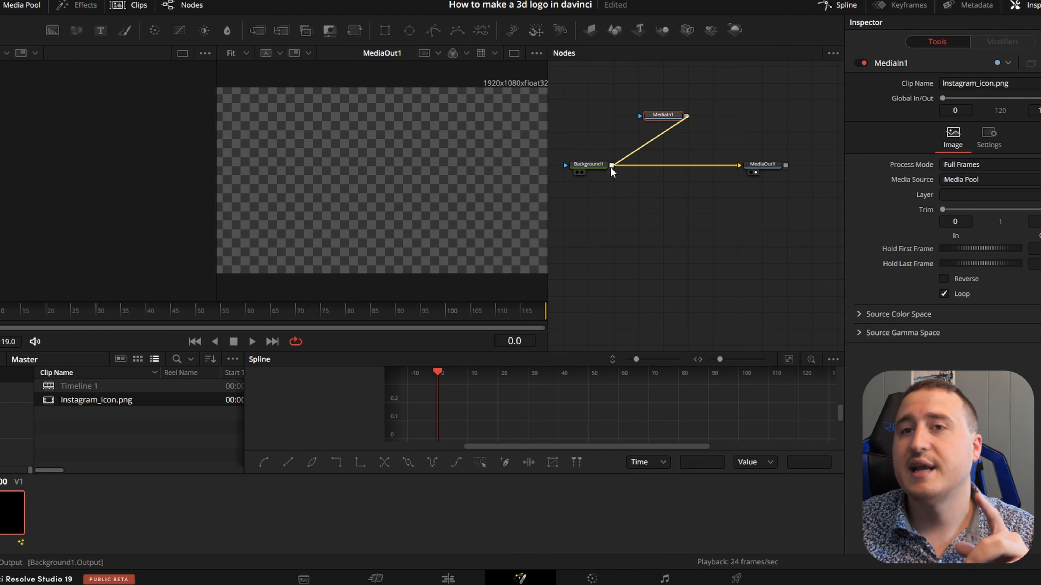
left_click_drag(612, 171, 612, 170)
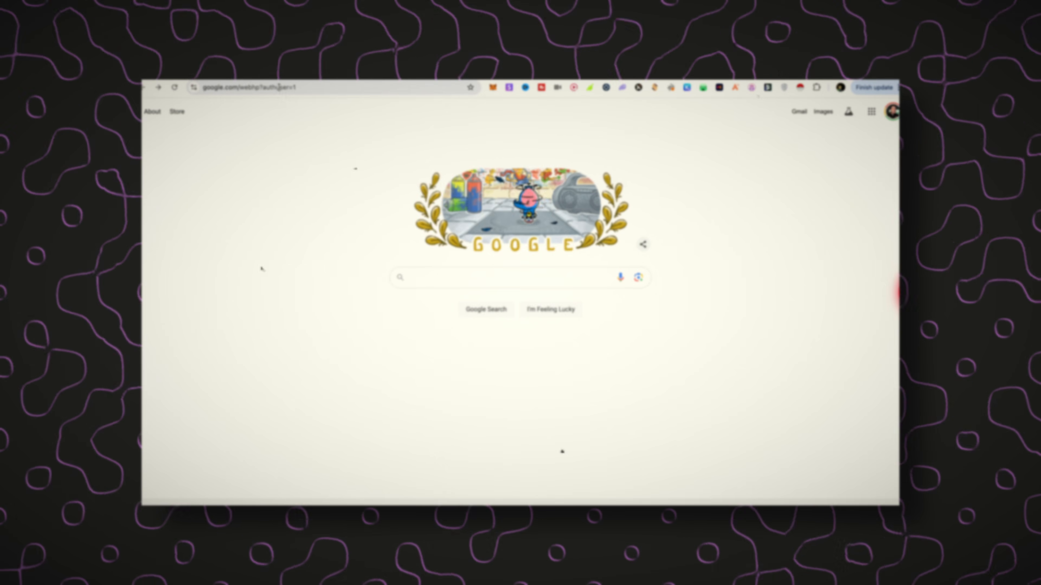
Switch to the browser, search Google Images for "davinci resolve logo" with the Transparent color filter, and open the Ripple Training result's image options
key("super+l")
type("davinci resolve logo")
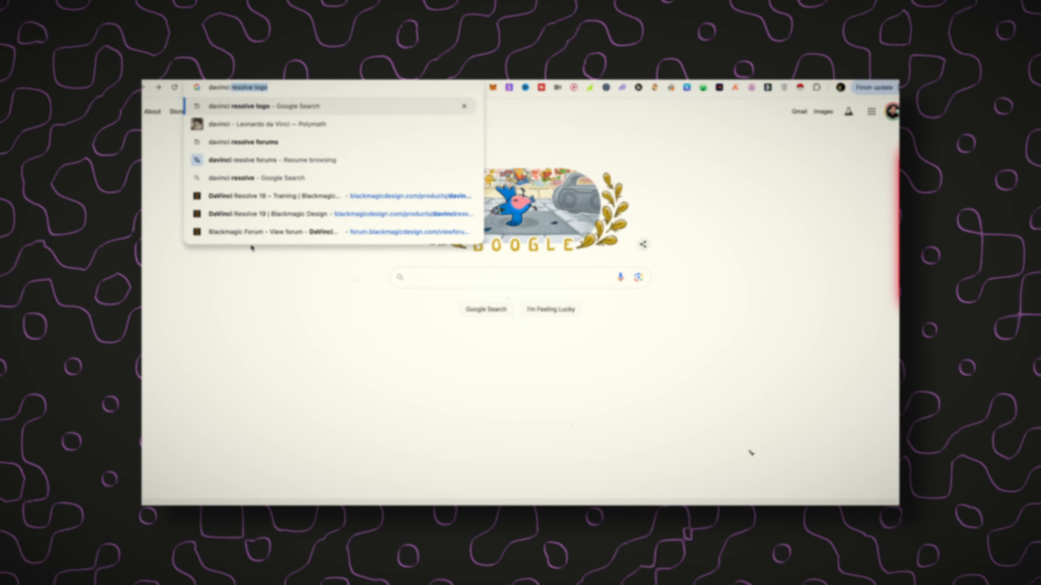
key("Return")
left_click(266, 148)
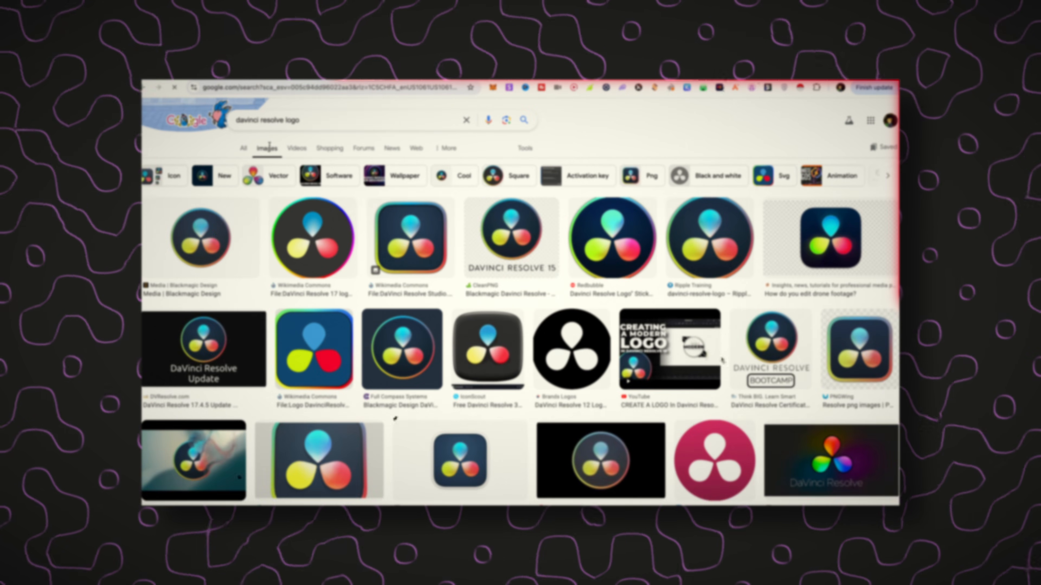
left_click(276, 203)
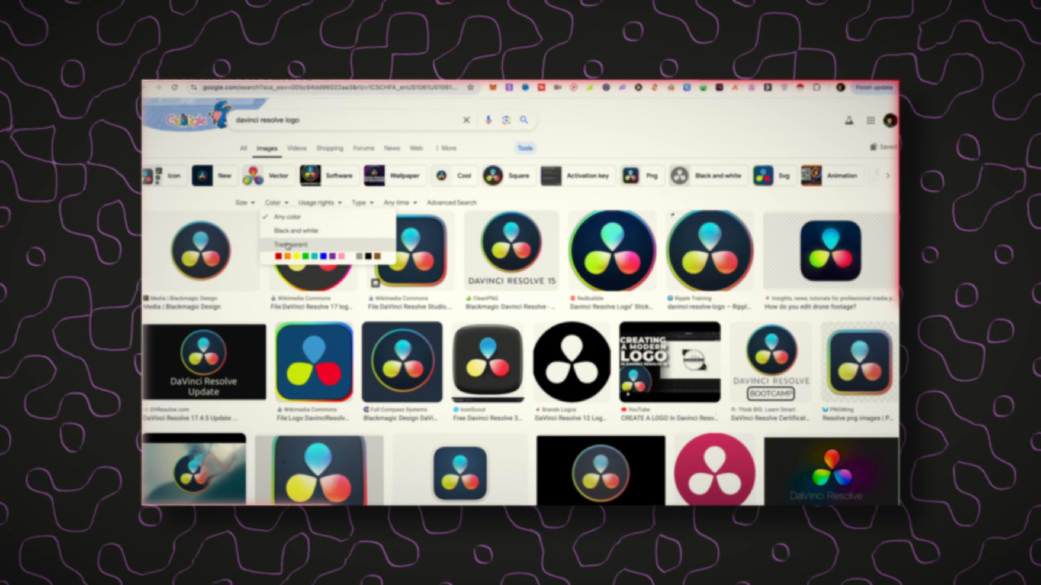
left_click(297, 245)
left_click(549, 229)
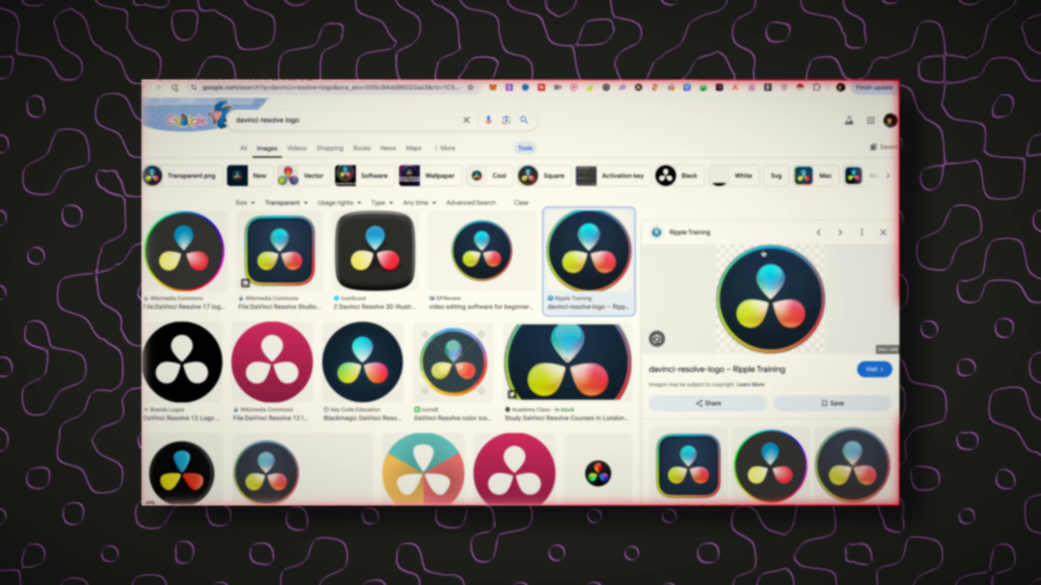
right_click(765, 302)
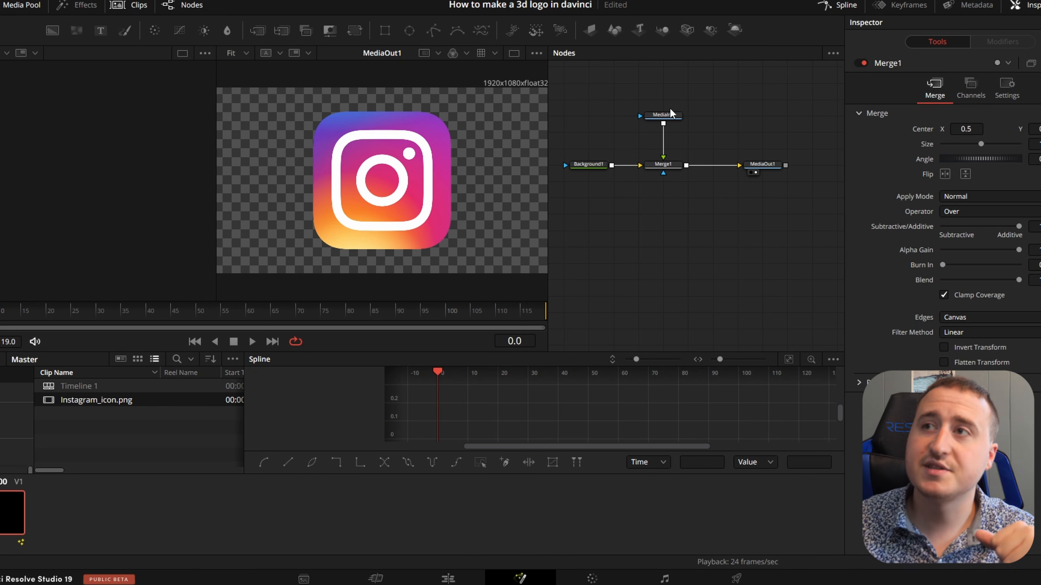
Rename the logo's media input node as instagram and move it farther above Merge1
left_click(665, 115)
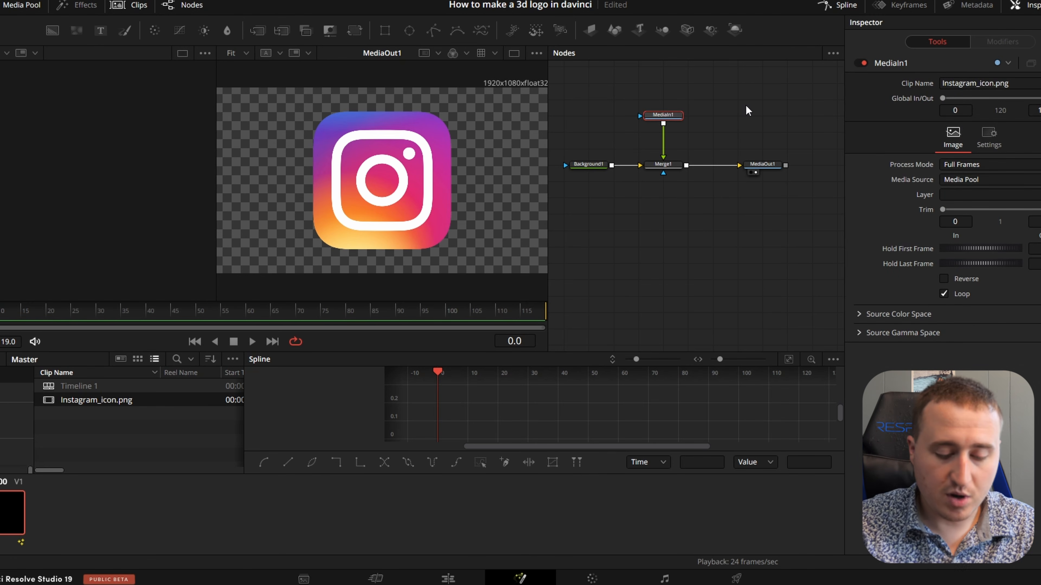
key("F2")
type("instagram")
key("Return")
left_click_drag(658, 117, 661, 101)
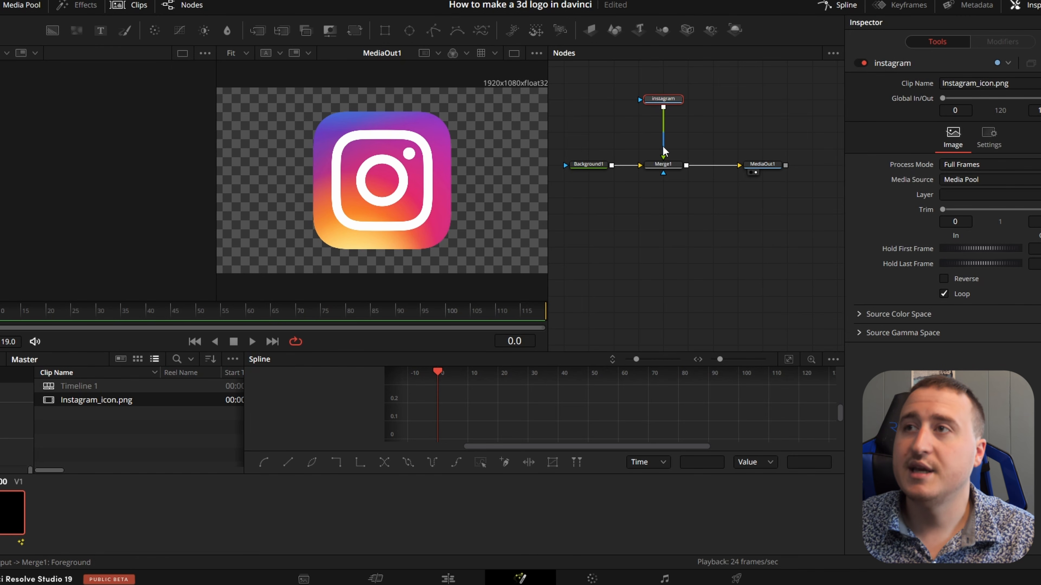
Disconnect the instagram node from Merge1 and add an Image Plane 3D node after it
left_click_drag(663, 151, 662, 139)
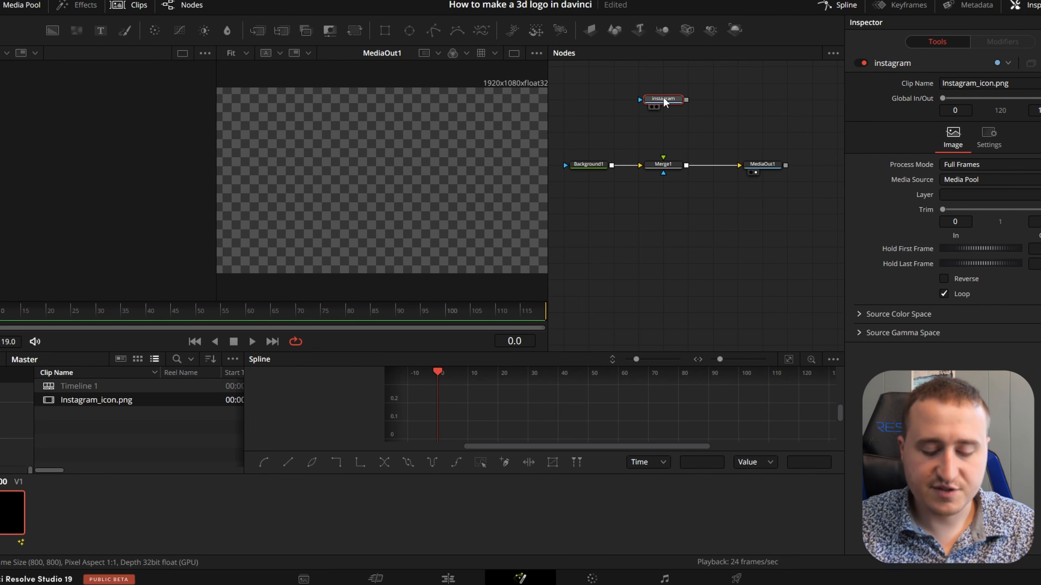
key("shift+space")
type("image plane")
key("BackSpace")
type("image pla")
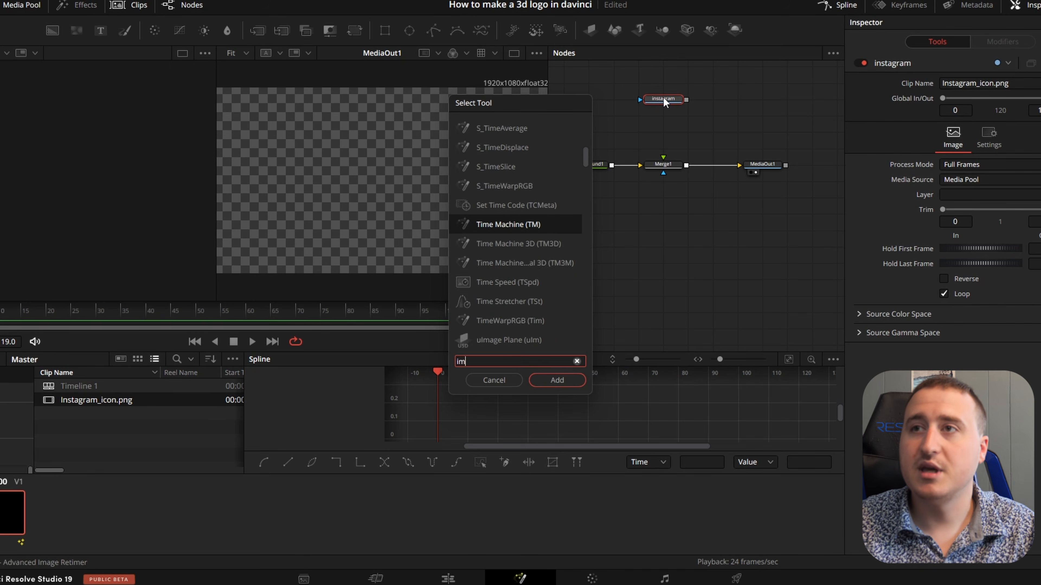
key("Return")
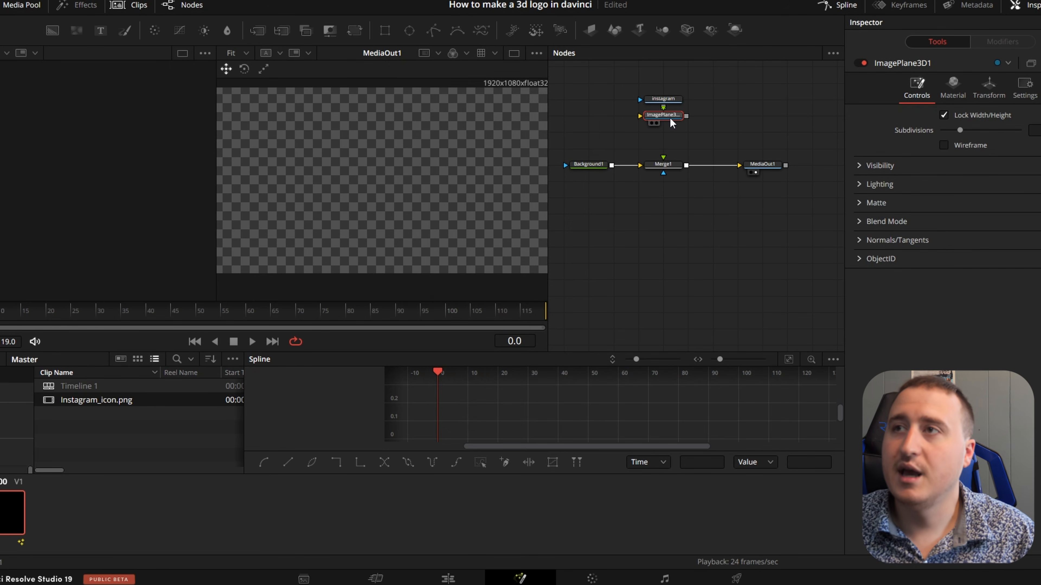
Add a Renderer 3D node after the image plane and connect its output to Merge1
key("shift+space")
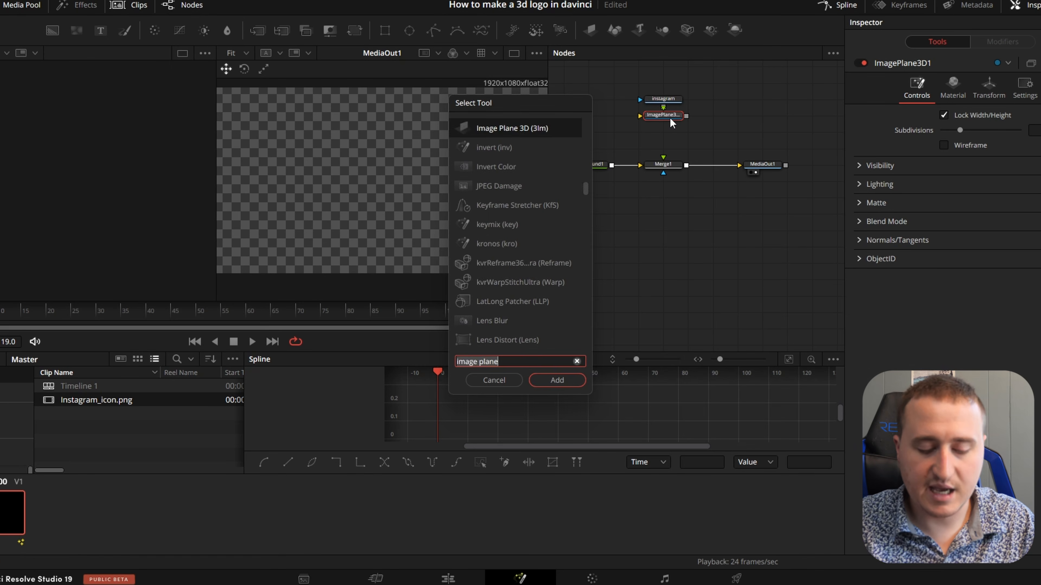
type("redn")
key("Return")
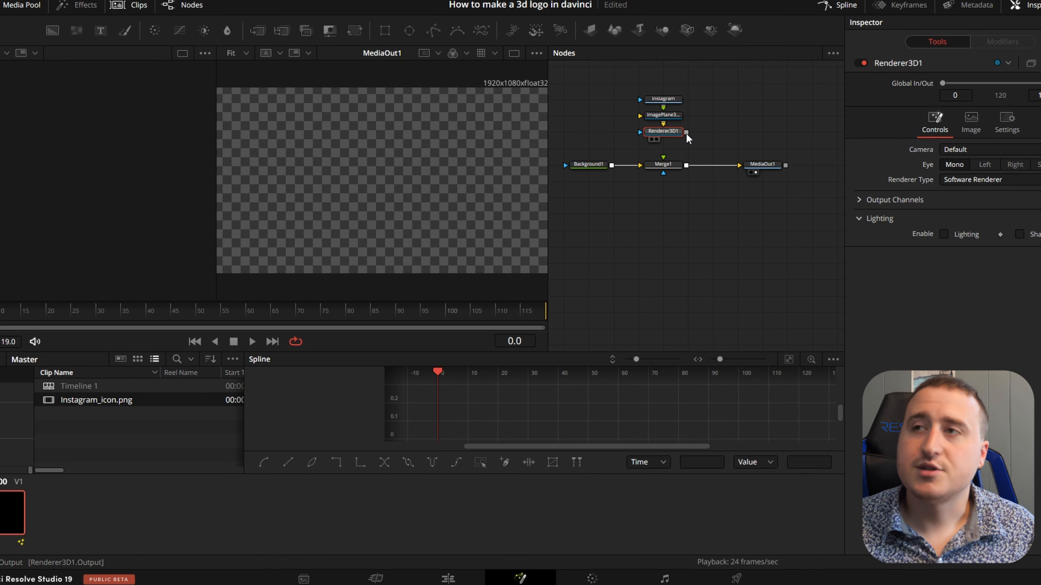
left_click_drag(686, 132, 664, 166)
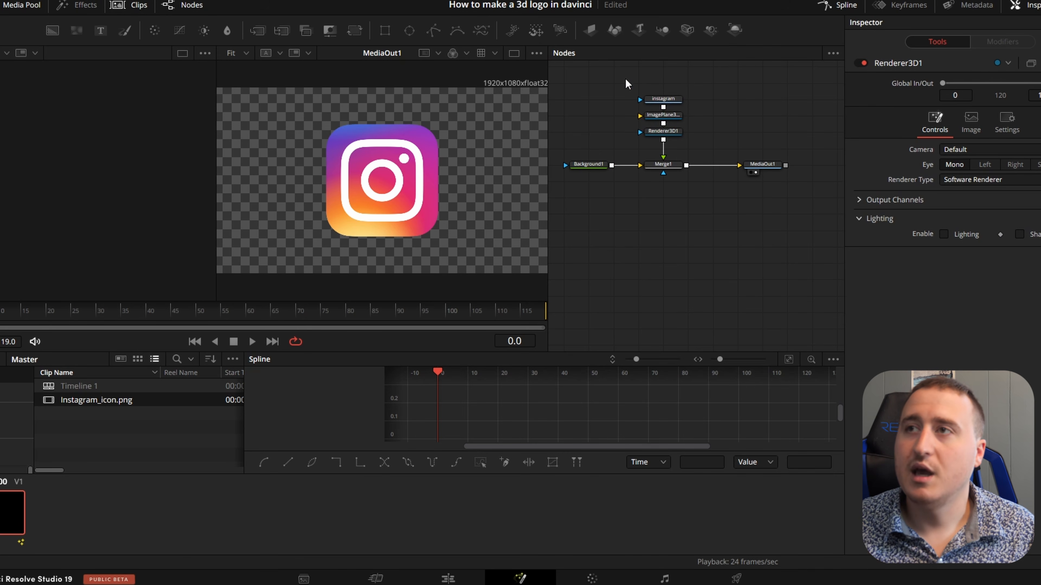
Space out the node chain by moving the instagram and image plane nodes up and the renderer down next to Merge1
left_click_drag(627, 77, 680, 155)
left_click_drag(662, 99, 657, 69)
left_click(656, 69)
left_click(695, 86)
left_click_drag(677, 99, 677, 144)
Display the Image Plane 3D node in the first viewer as a 3D perspective scene
left_click(663, 84)
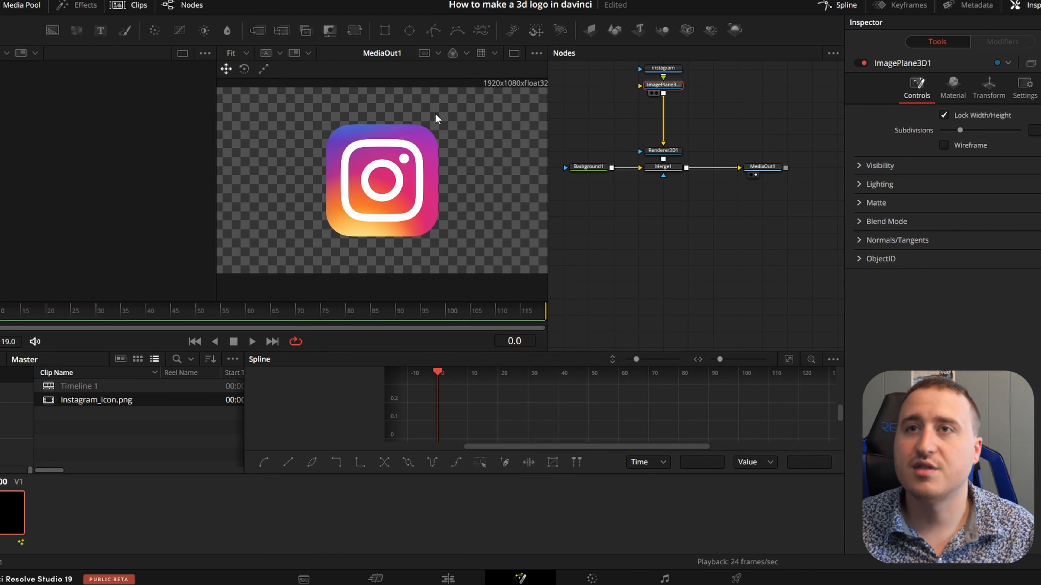
key("1")
scroll(96, 165, "up", 3)
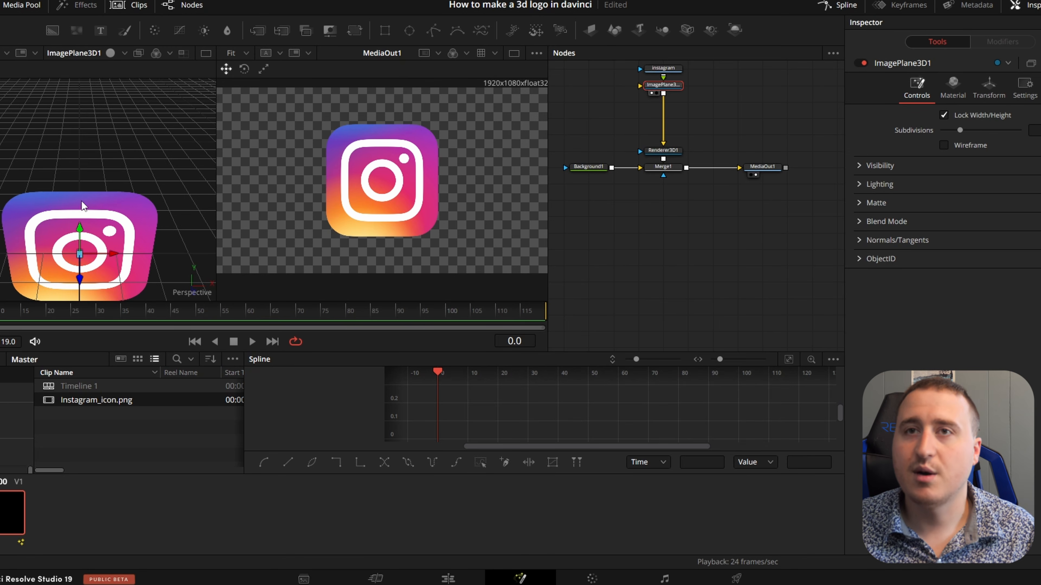
Try moving the image plane upward along its vertical axis in the 3D scene, and undo the move
left_click_drag(80, 229, 81, 168)
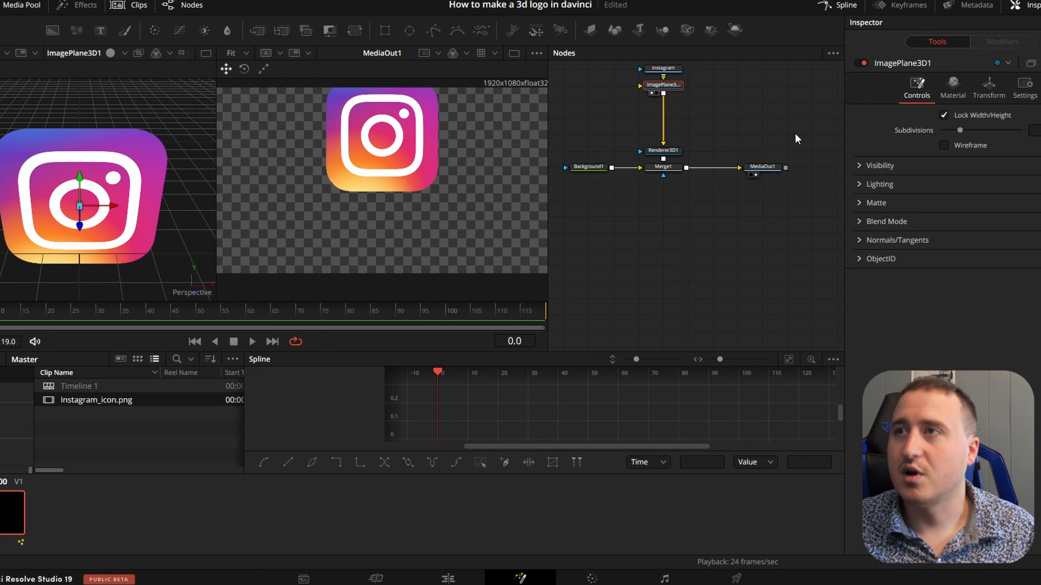
key("ctrl+z")
Place the Renderer 3D node directly above Merge1 and set its renderer type to Hardware Renderer
left_click(674, 152)
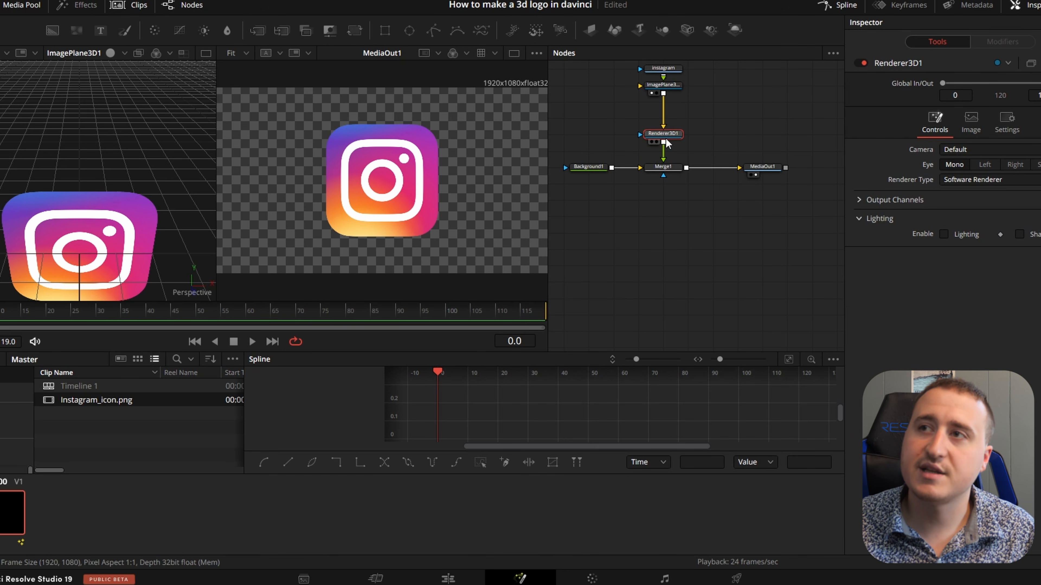
mouse_move(665, 158)
left_mouse_down()
mouse_move(667, 169)
mouse_move(669, 156)
left_mouse_up()
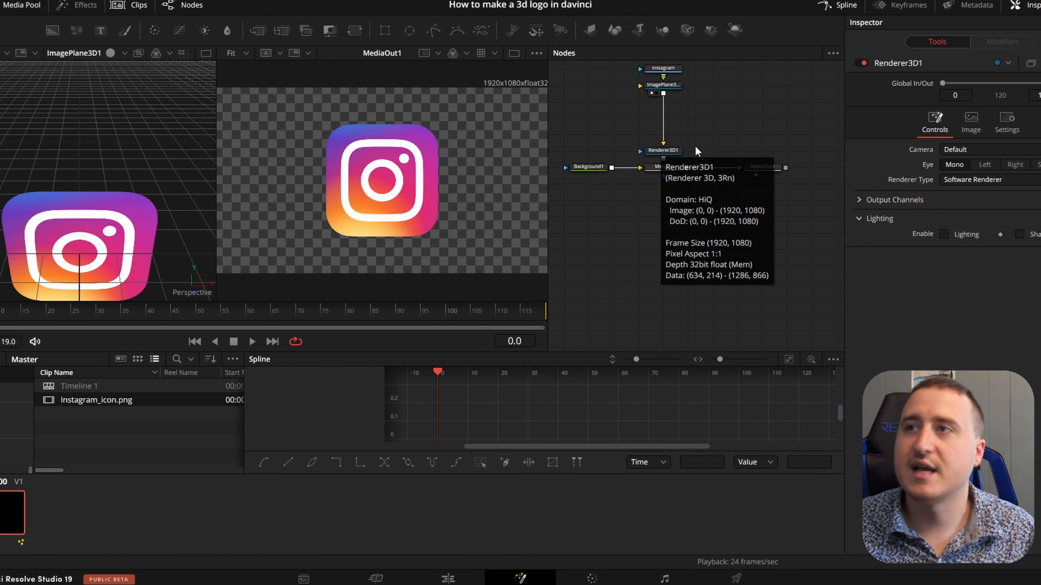
left_click(663, 151)
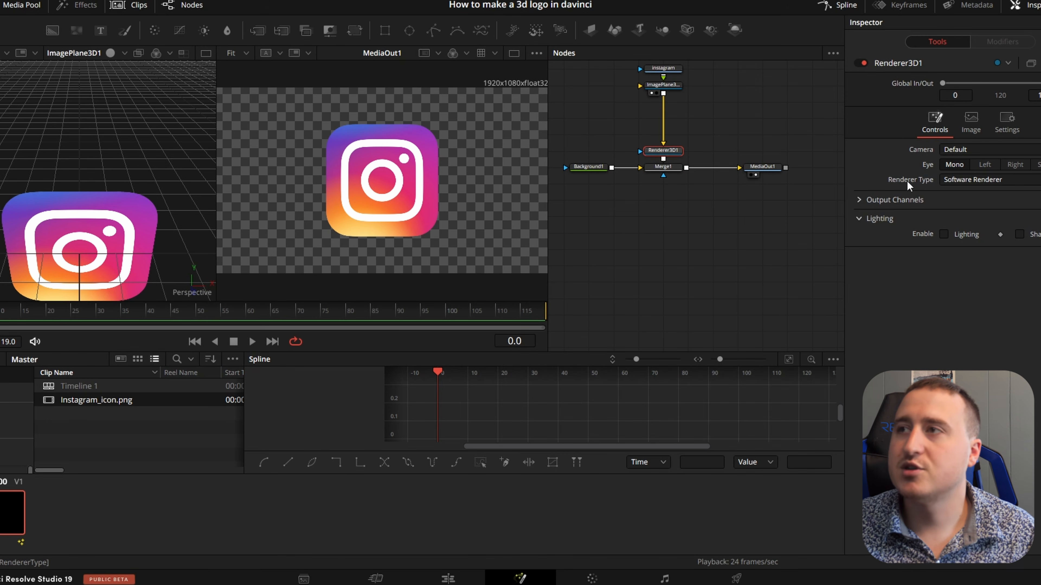
left_click(977, 181)
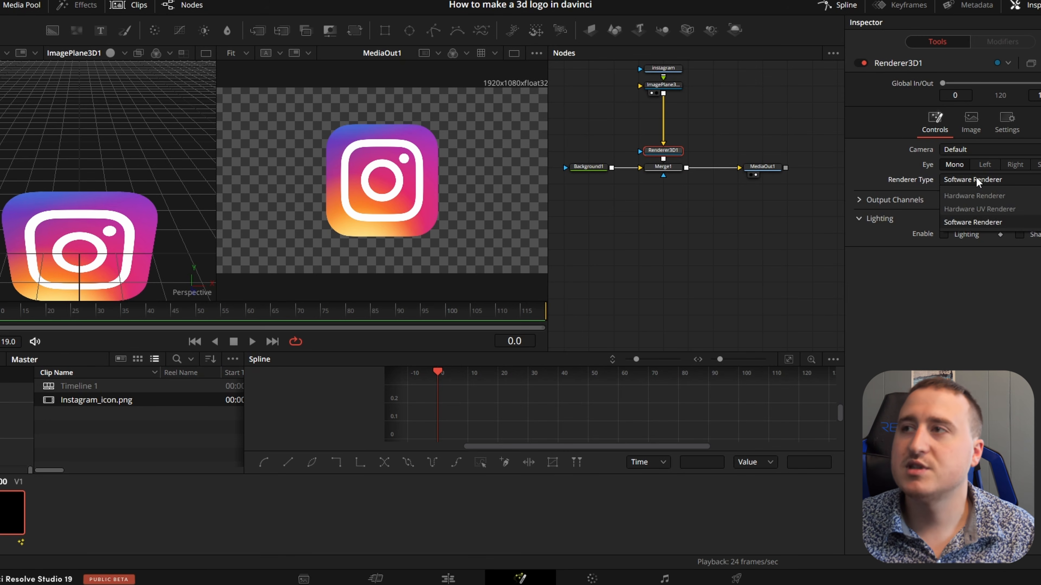
left_click(970, 196)
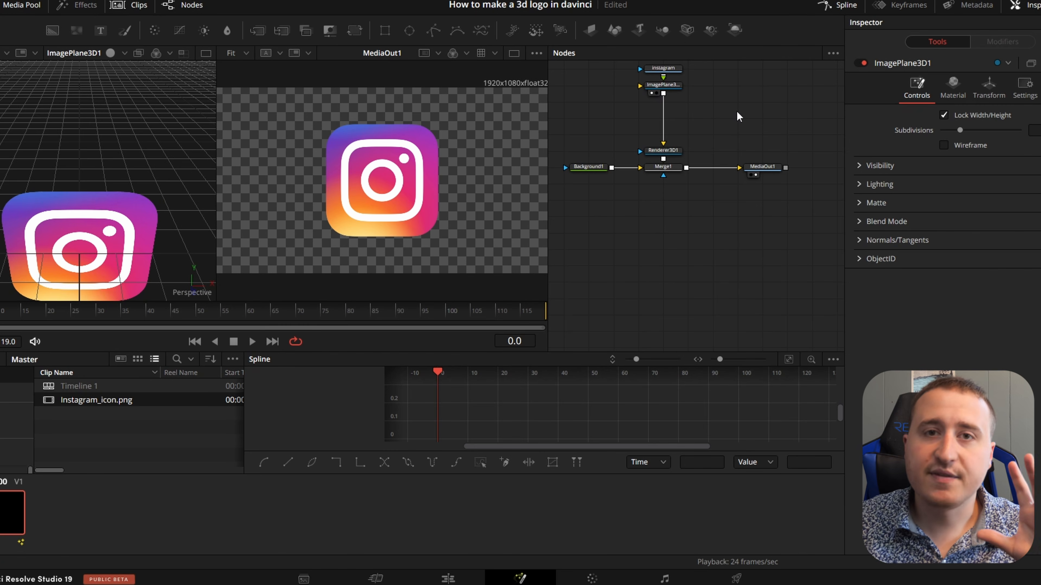
Insert a Duplicate 3D node between the image plane and the renderer
left_click(663, 87)
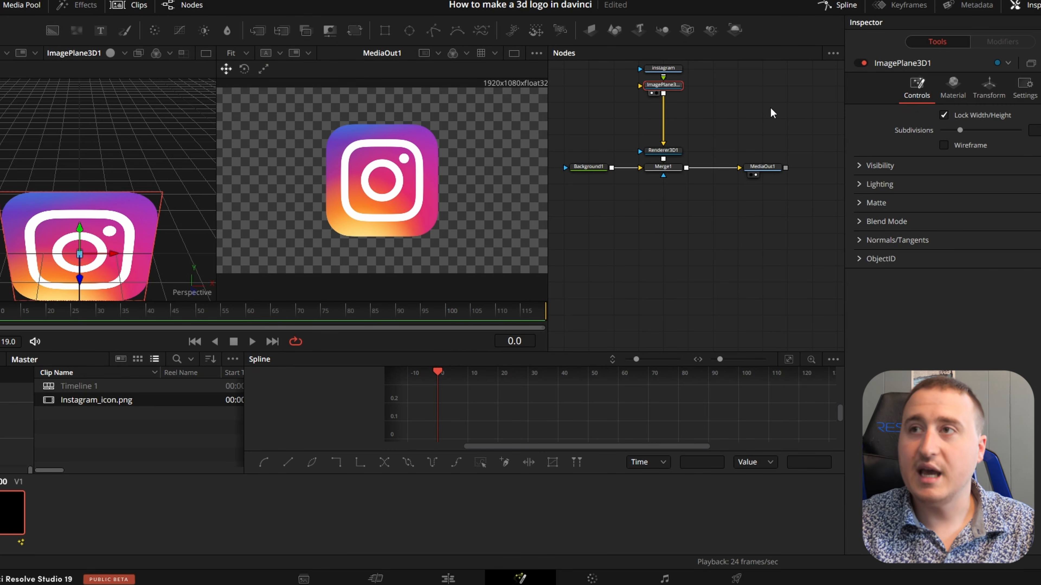
key("shift+space")
type("dupli")
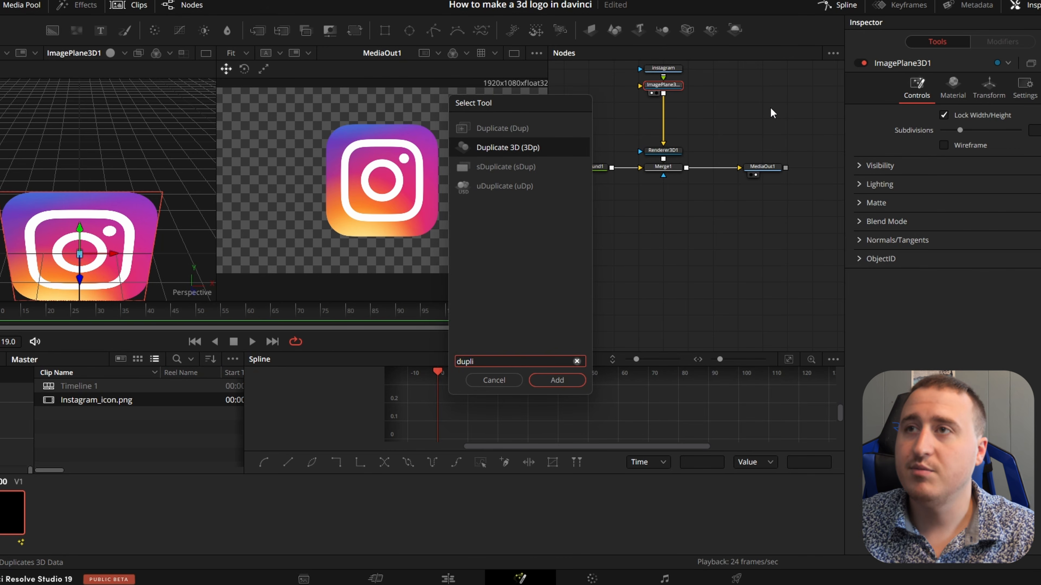
key("Return")
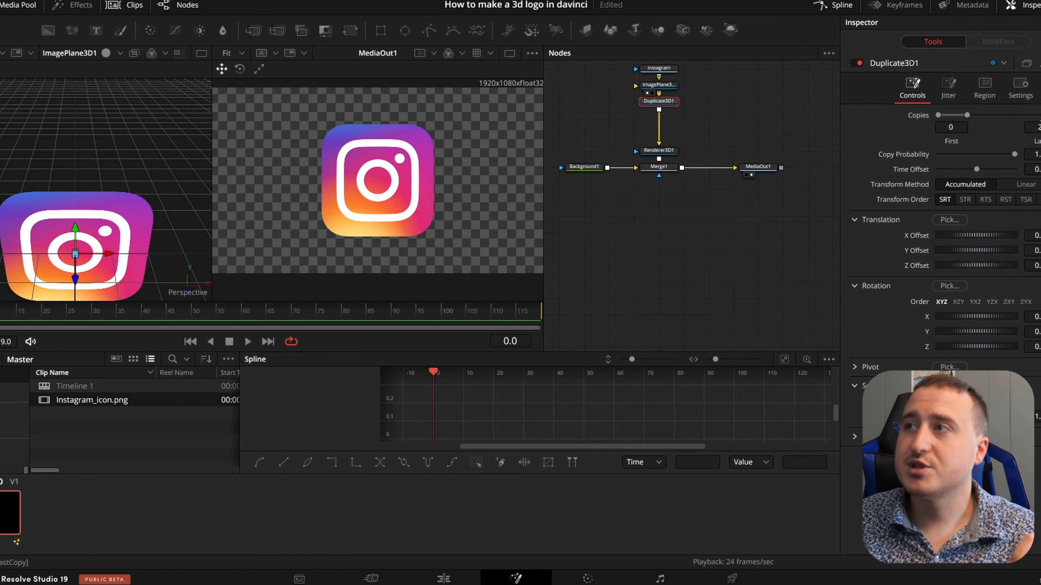
Set the Duplicate 3D node's last copy to 400
left_click(1028, 127)
type("2")
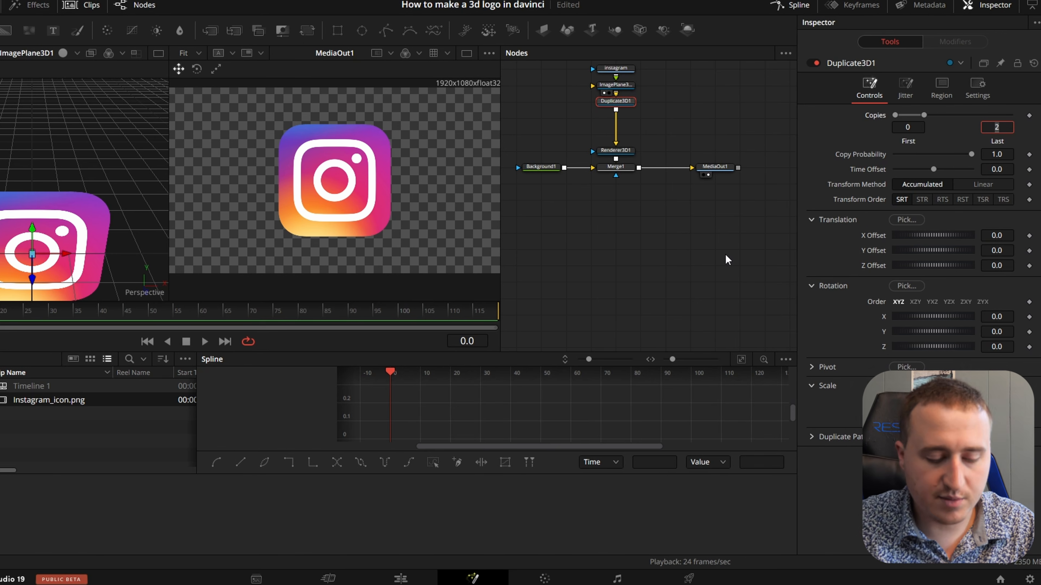
key("Tab")
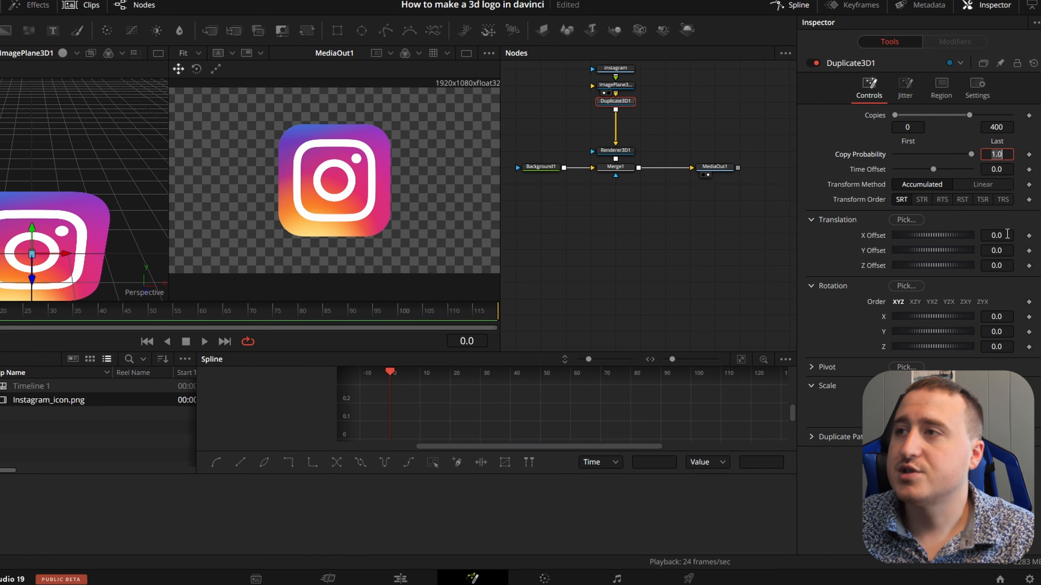
left_click(620, 216)
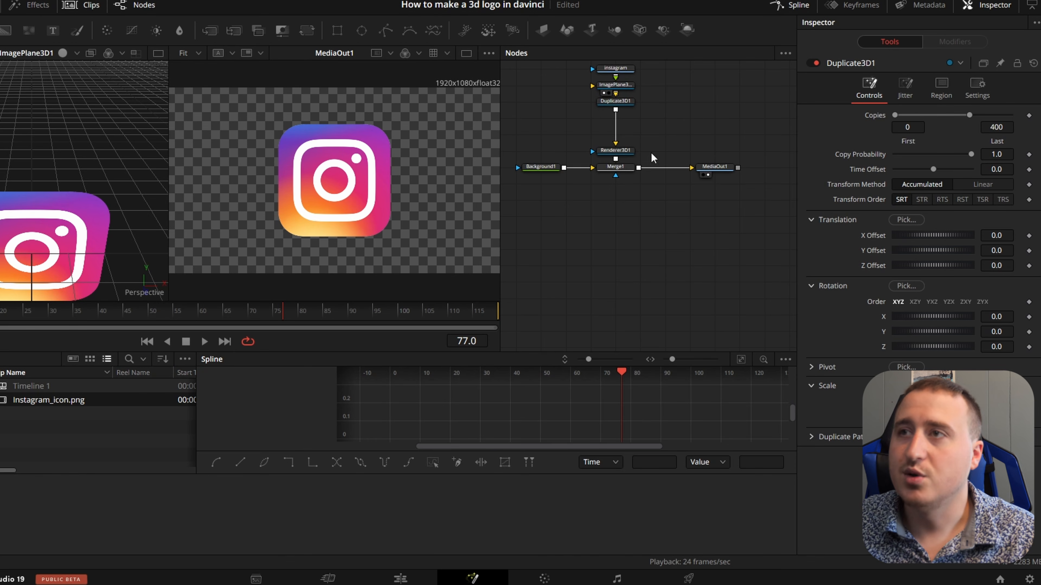
Display the Duplicate 3D node in the first viewer in place of the image plane
left_click_drag(328, 174, 397, 176)
left_click(614, 101)
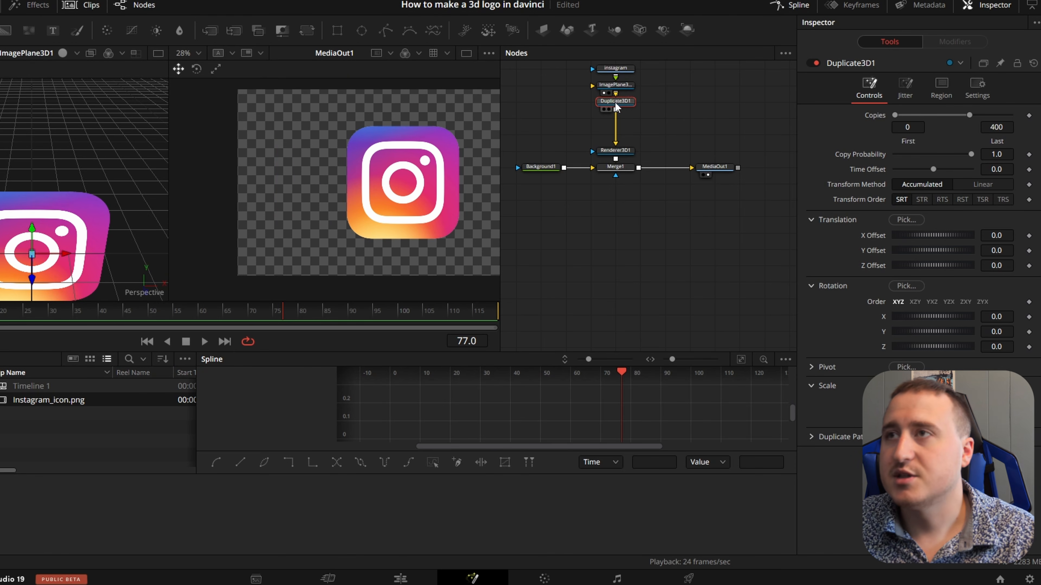
left_click_drag(47, 195, 93, 120)
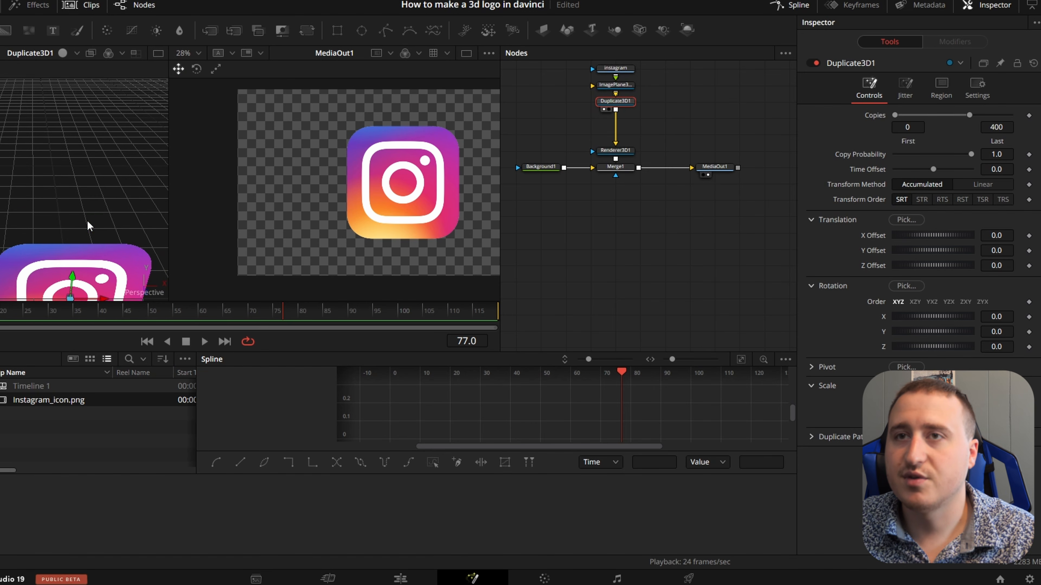
Try a Y offset of 0.0001 on the Duplicate 3D node, set its Z offset to 0.0001, and reset the Y offset
left_click_drag(91, 219, 72, 162)
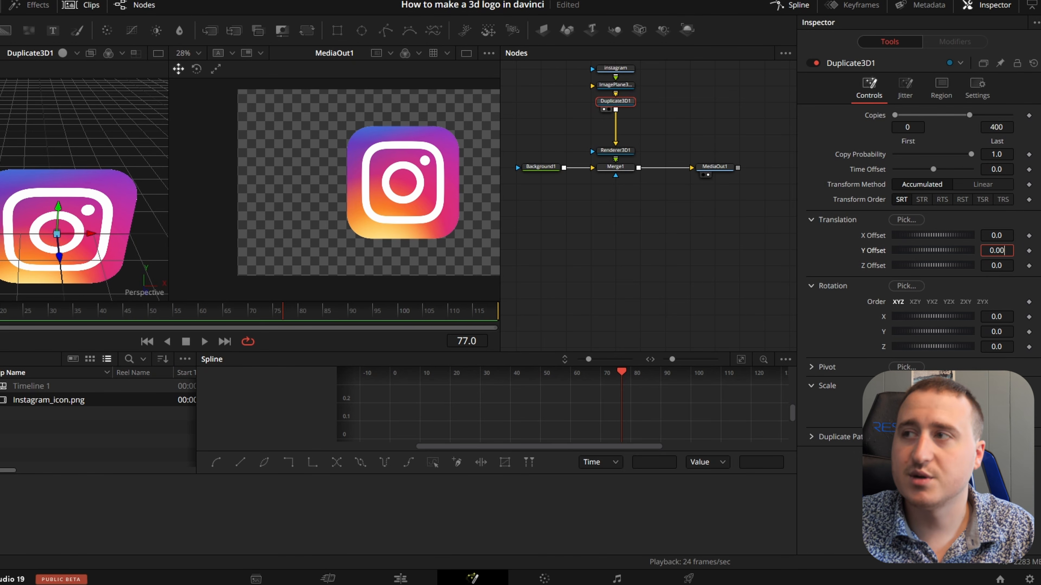
type("1")
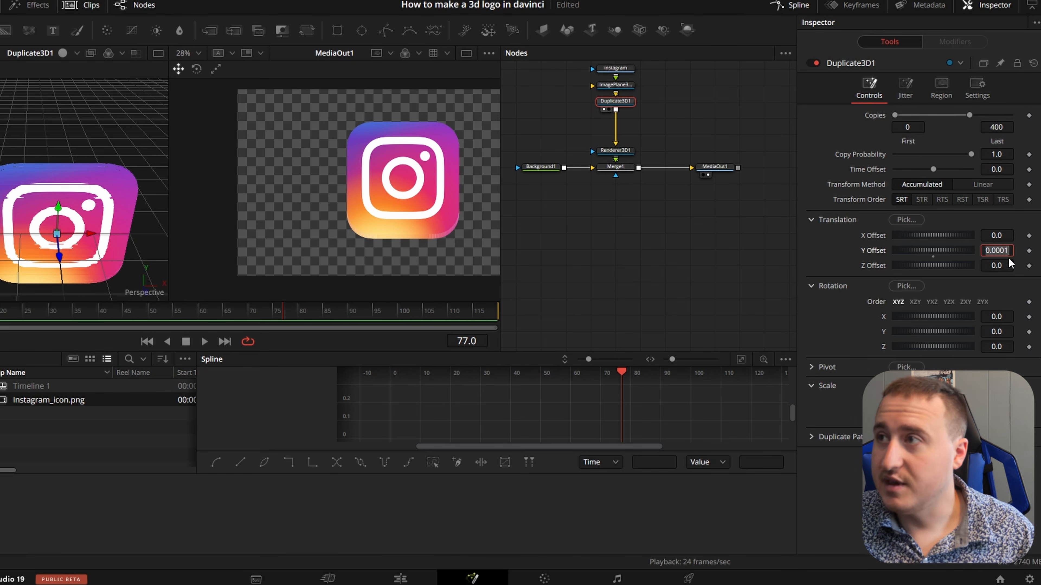
left_click(1005, 266)
type("001")
key("Return")
double_click(875, 251)
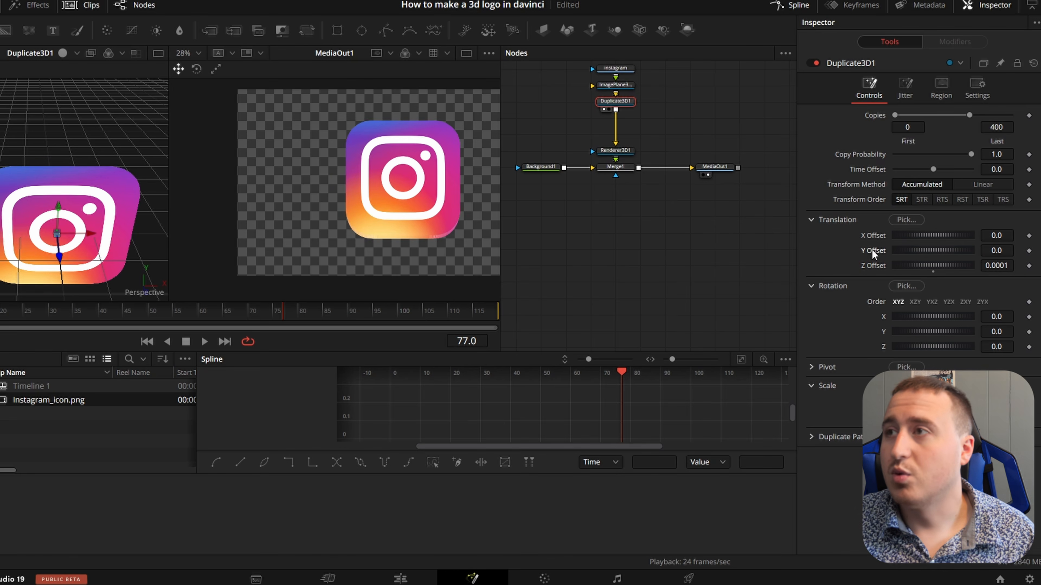
Insert a Transform 3D node between the Duplicate 3D and Renderer 3D nodes
left_click_drag(102, 185, 9, 196)
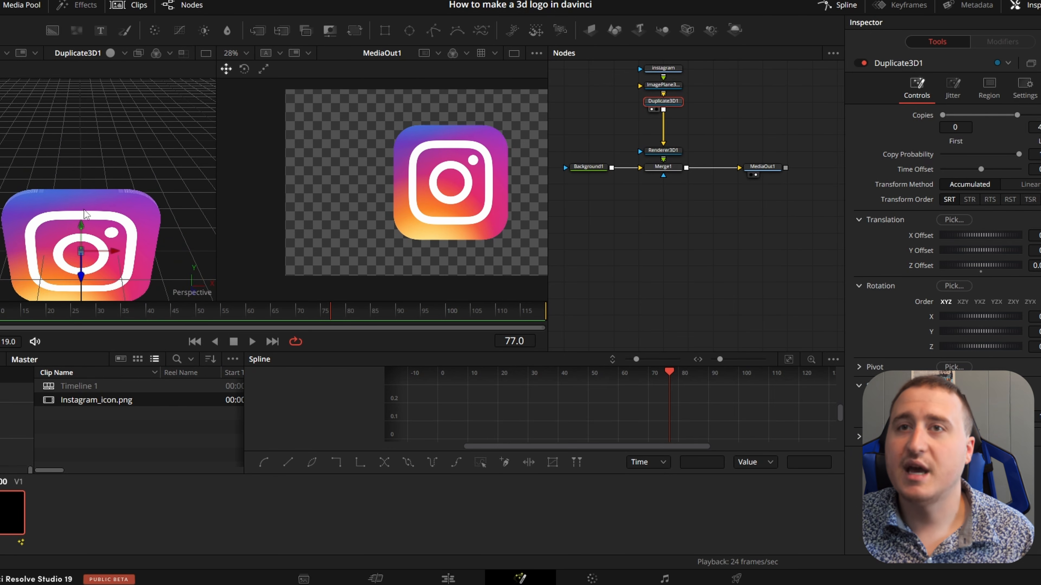
left_click_drag(84, 213, 70, 197)
left_click_drag(468, 211, 422, 196)
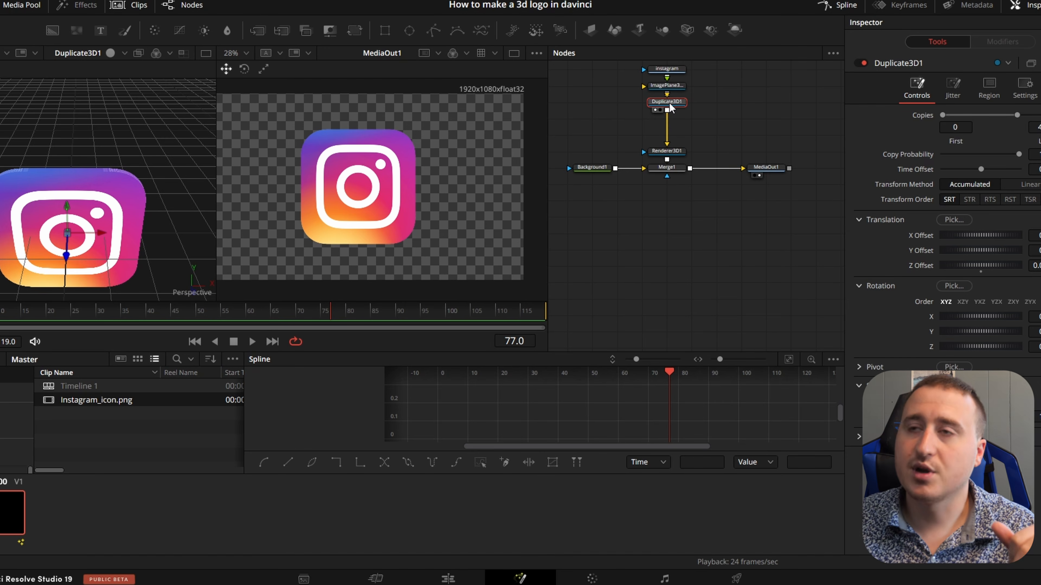
key("shift+space")
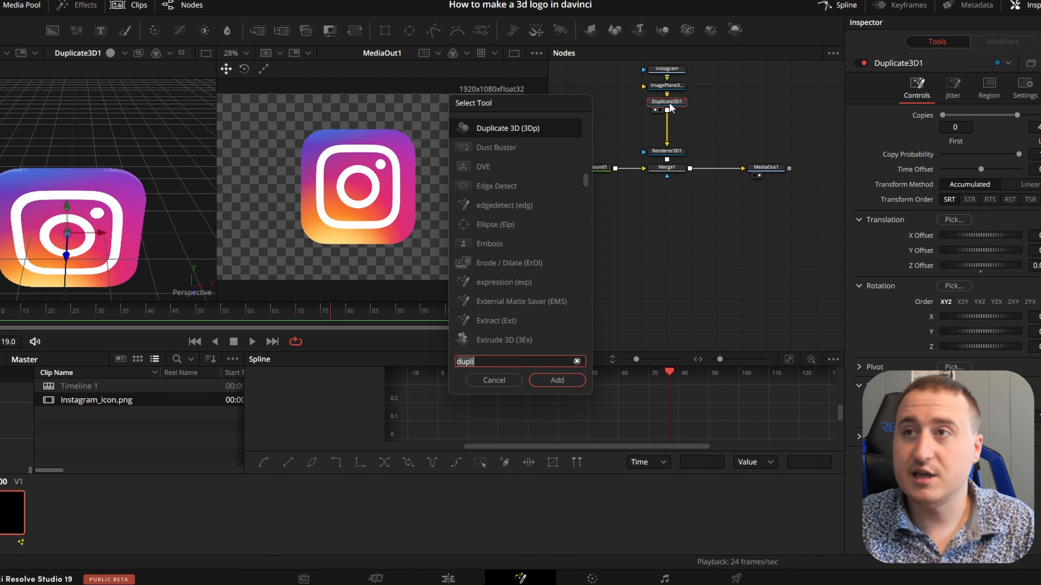
type("trans")
key("Return")
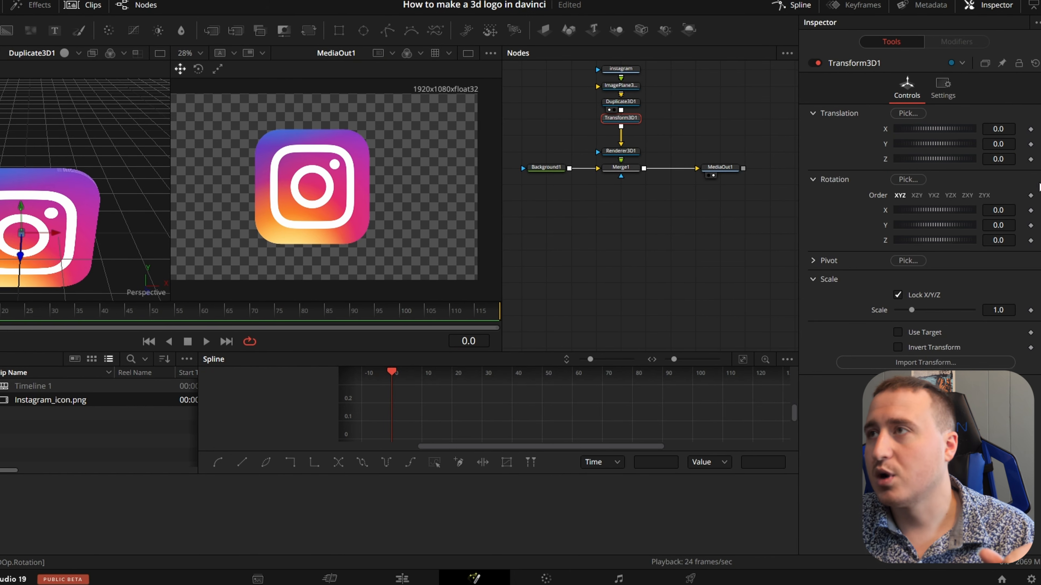
Add keyframes to the Transform 3D node's Y translation at frames 0 and 30
left_click(1023, 144)
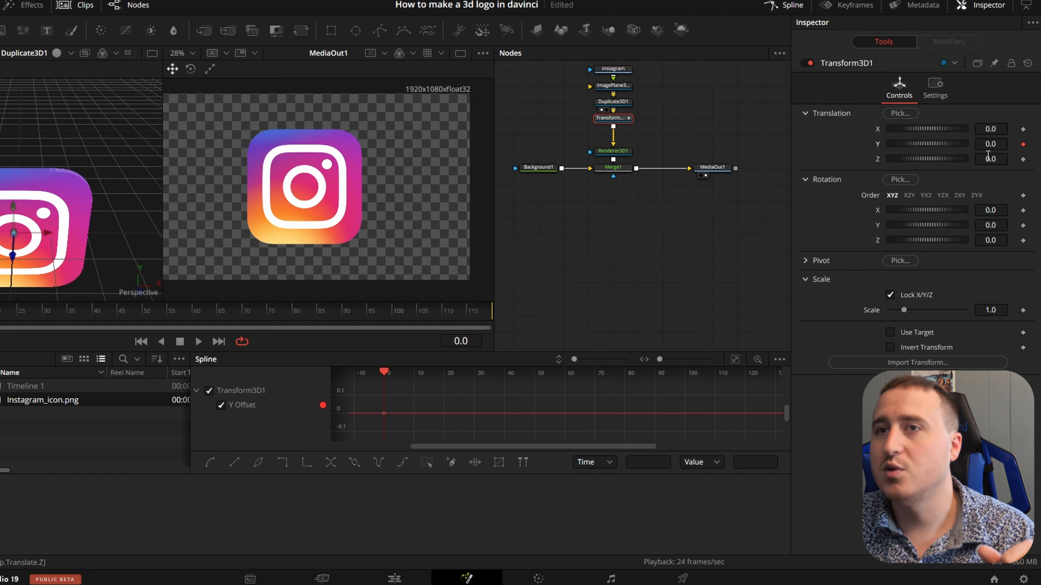
left_click_drag(19, 319, 47, 324)
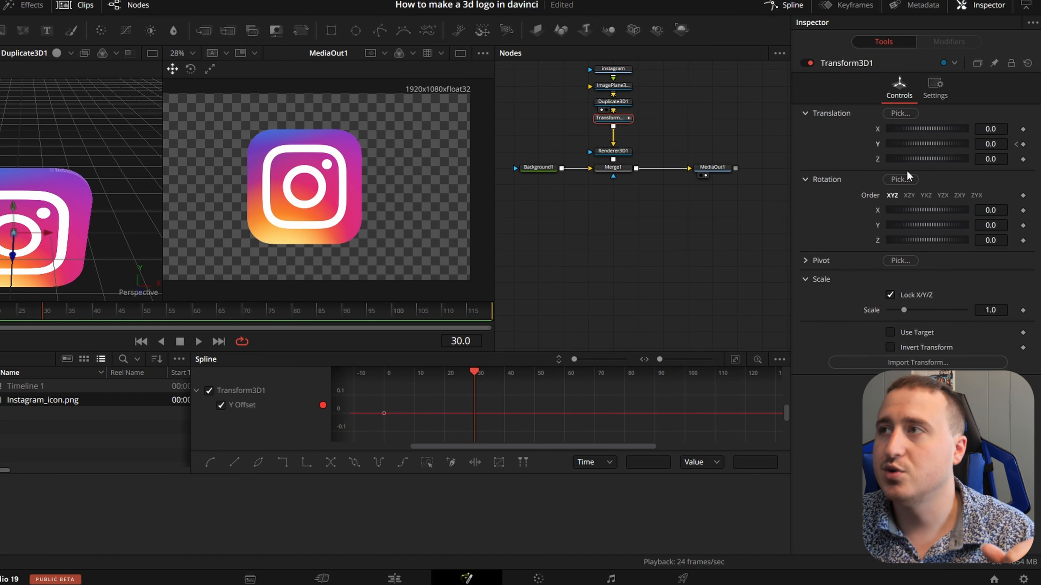
left_click(1023, 144)
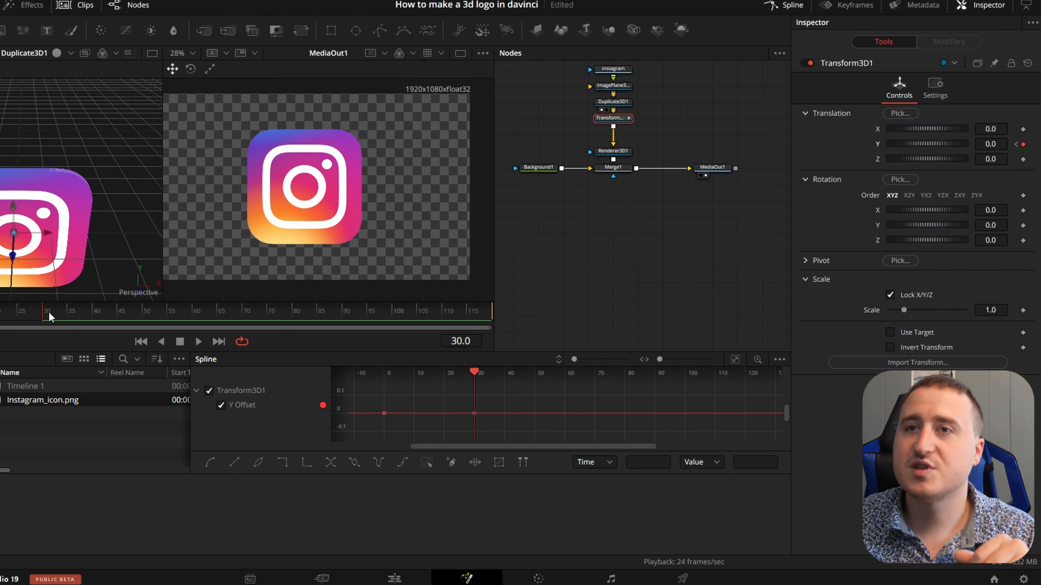
Add keyframes to the Transform 3D node's Y rotation at frames 50 and 80
left_click_drag(50, 319, 152, 328)
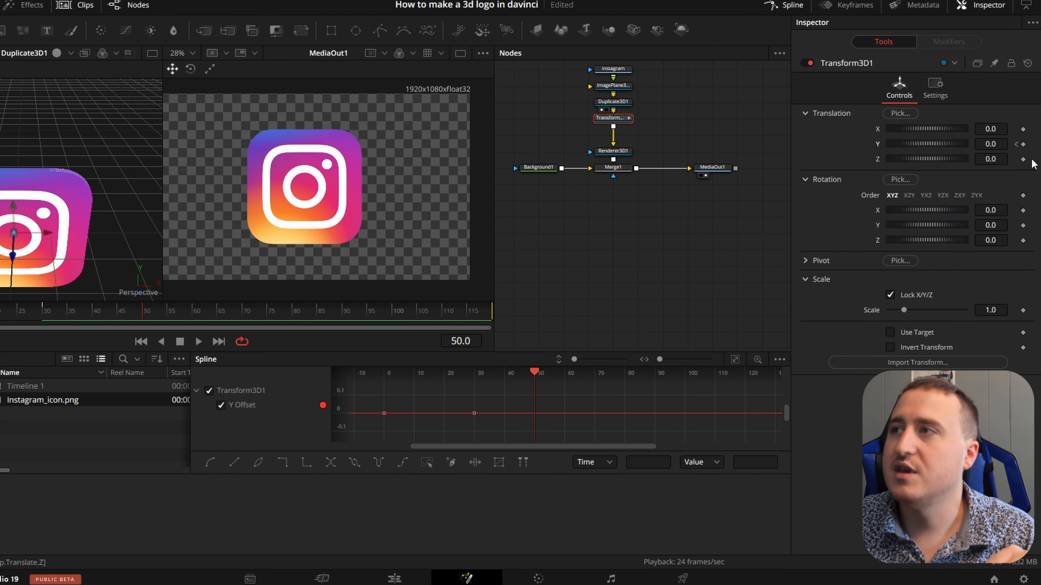
left_click(1023, 225)
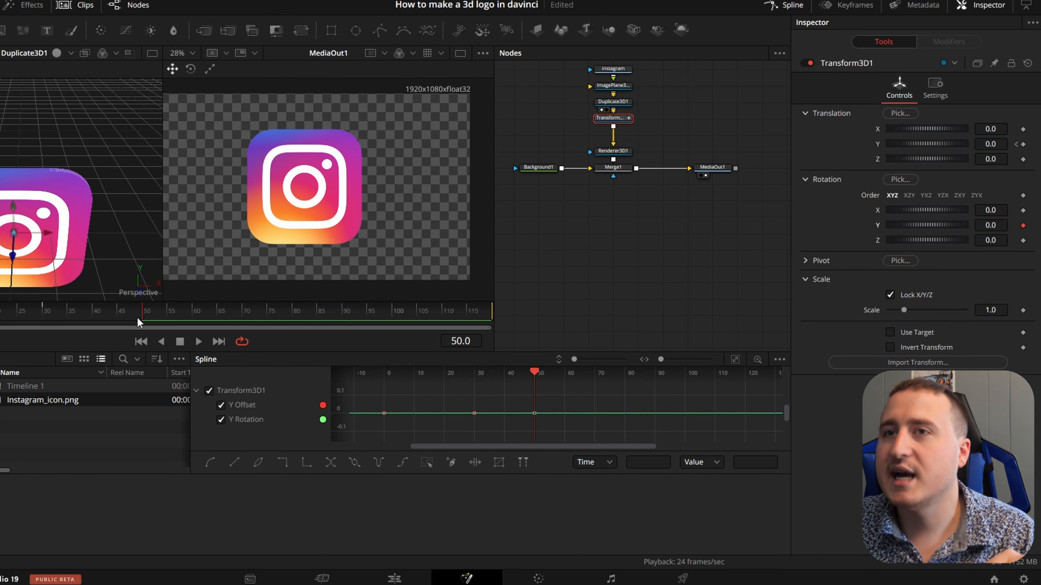
left_click_drag(156, 321, 290, 331)
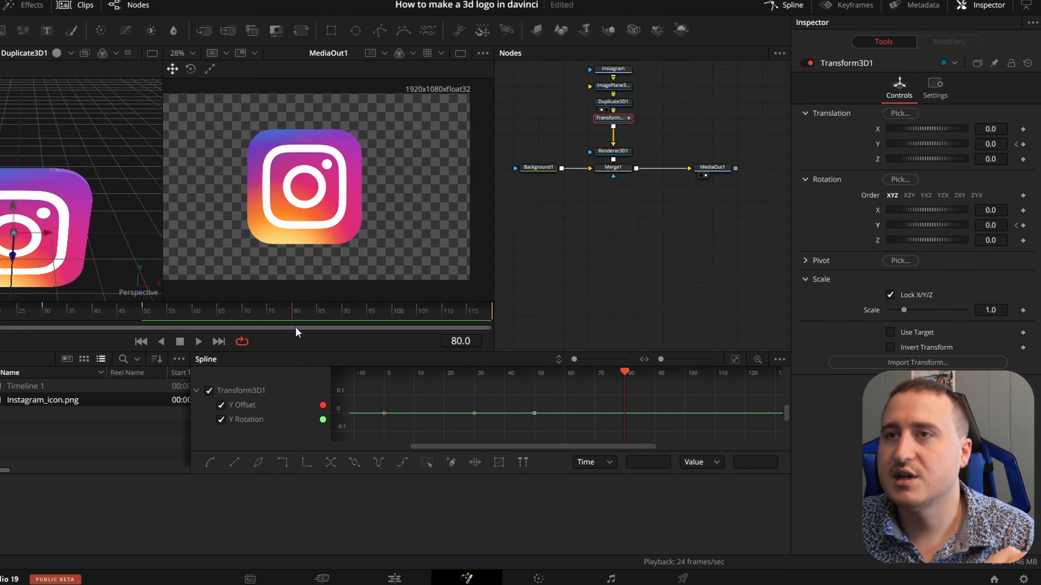
left_click(1023, 226)
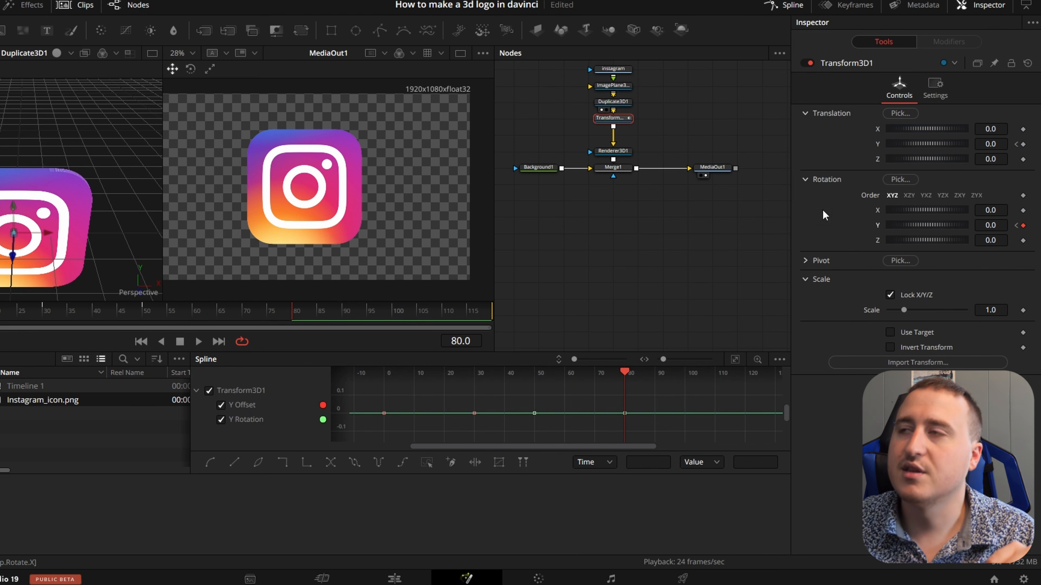
Set the Y translation keyframe at frame 0 to about -1.523 so the logo starts below the picture
left_click(1016, 143)
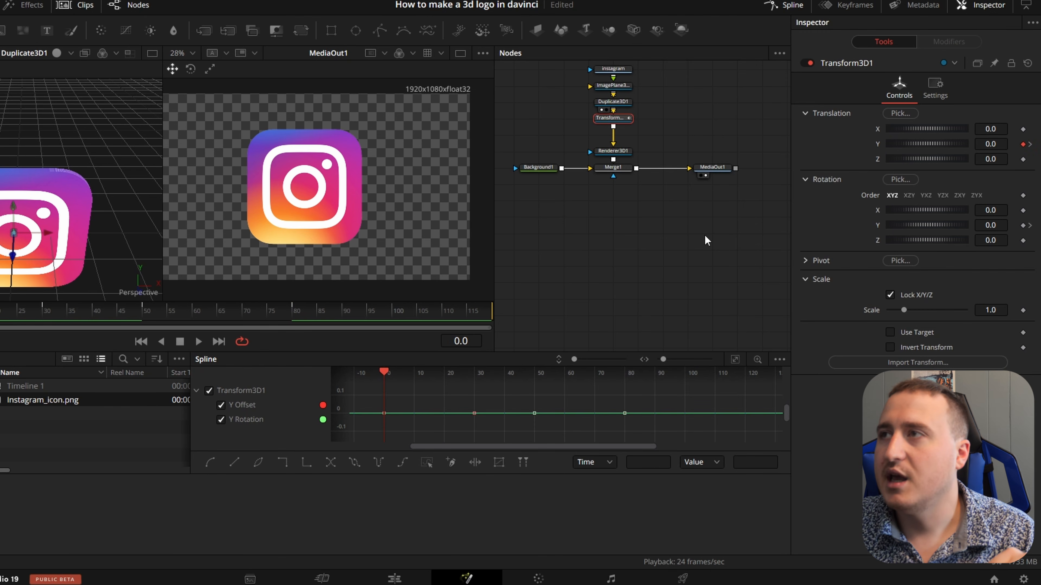
left_click_drag(1002, 144, 988, 144)
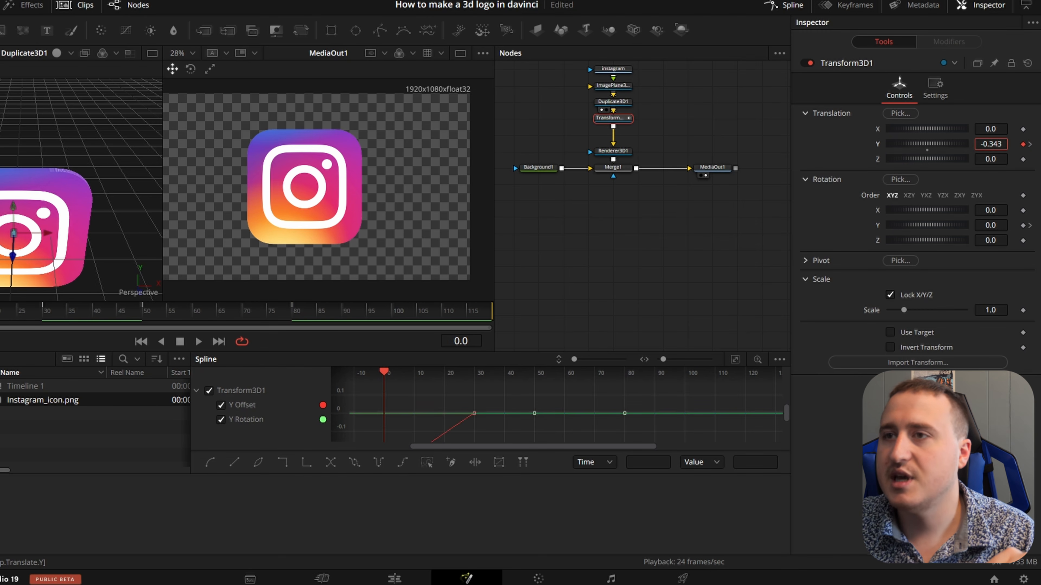
left_click_drag(303, 181, 307, 117)
mouse_move(1004, 146)
left_mouse_down()
mouse_move(990, 147)
mouse_move(1002, 143)
left_mouse_up()
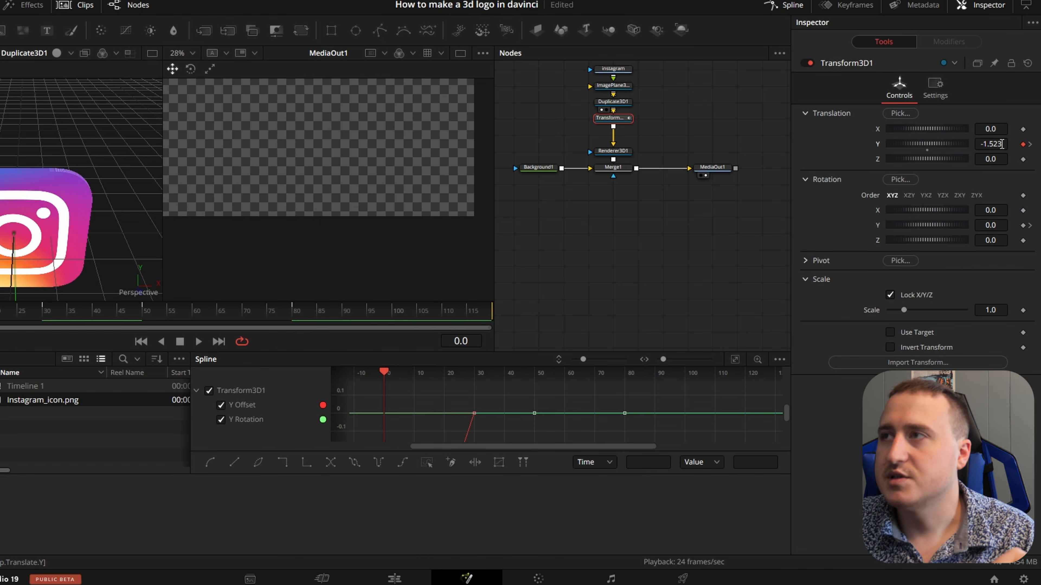
Set the Y rotation keyframe at frame 80 to 360 degrees
left_click(1030, 144)
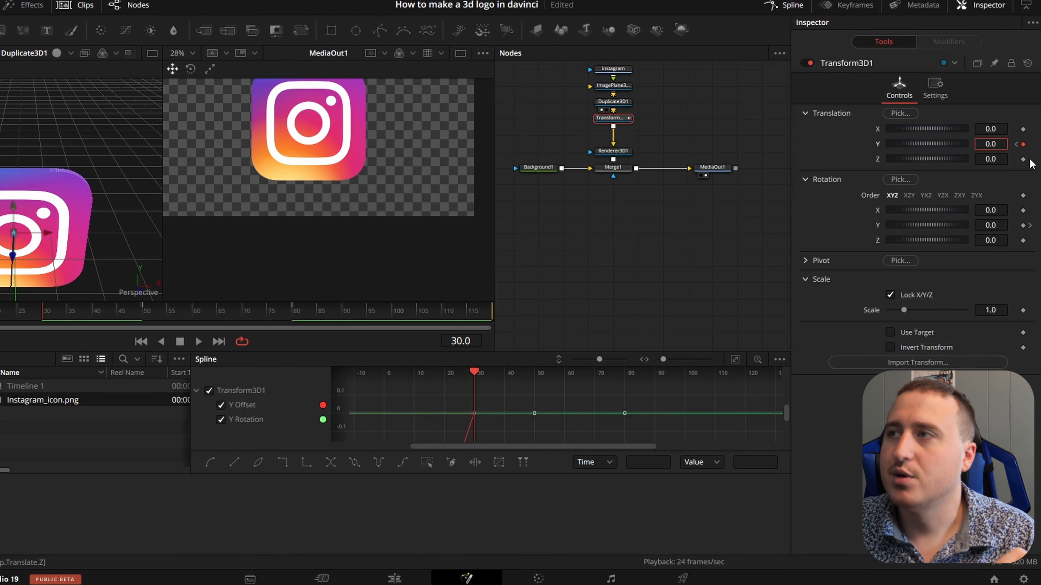
left_click(1029, 225)
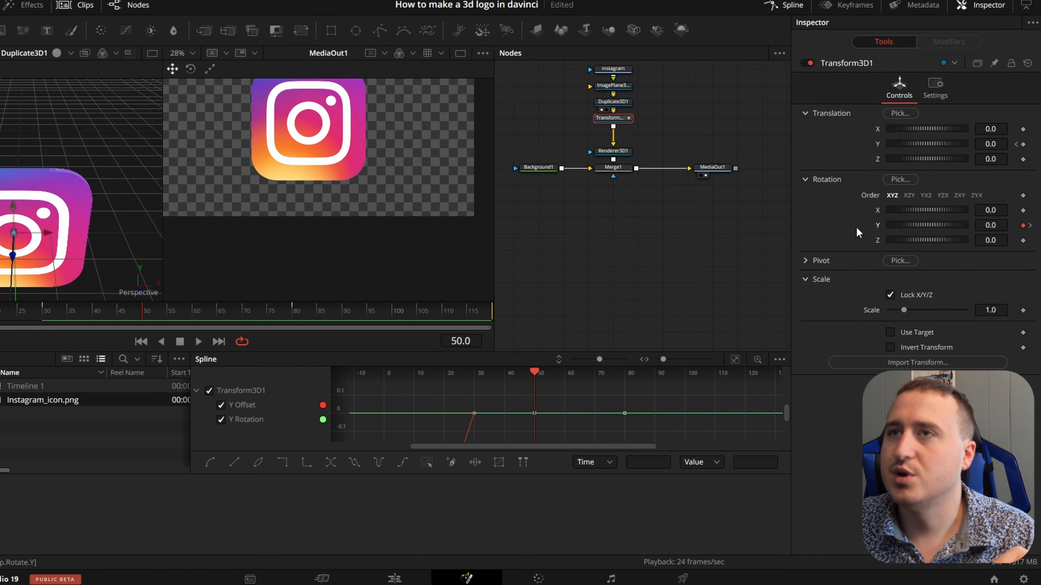
left_click(1030, 226)
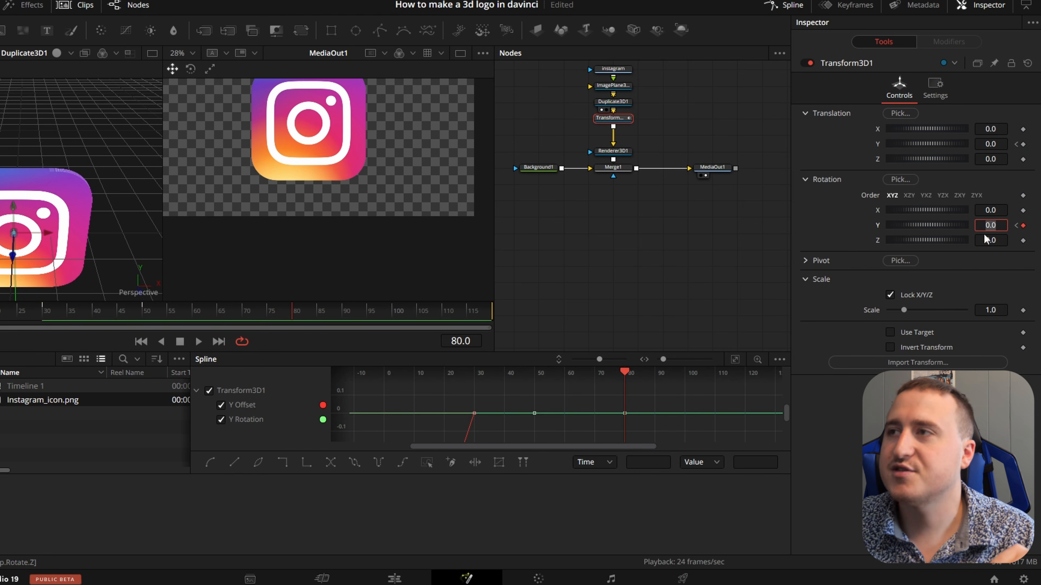
left_click(985, 224)
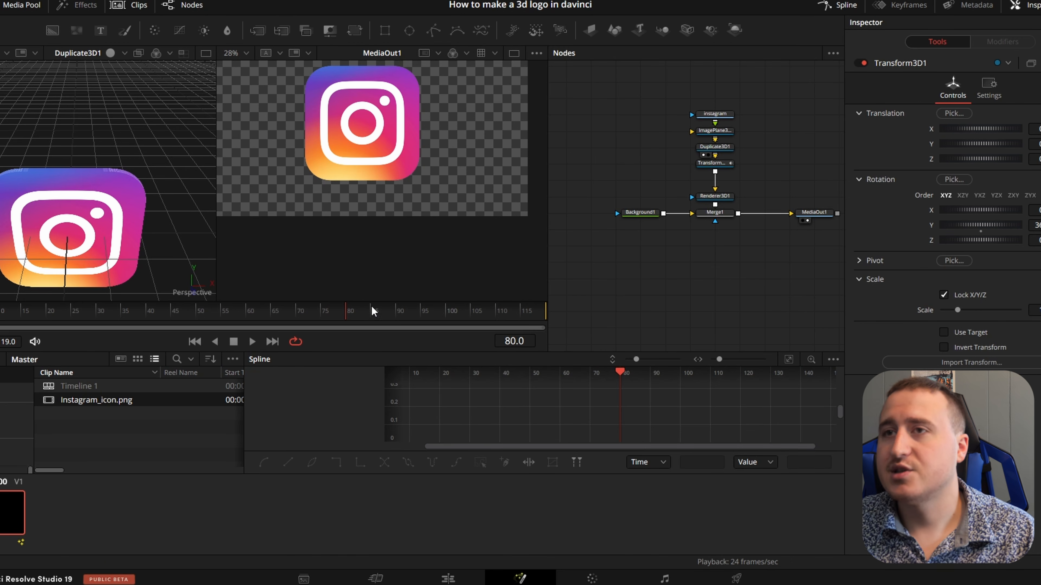
Play the logo animation back from frame 0
left_click_drag(373, 311, 2, 316)
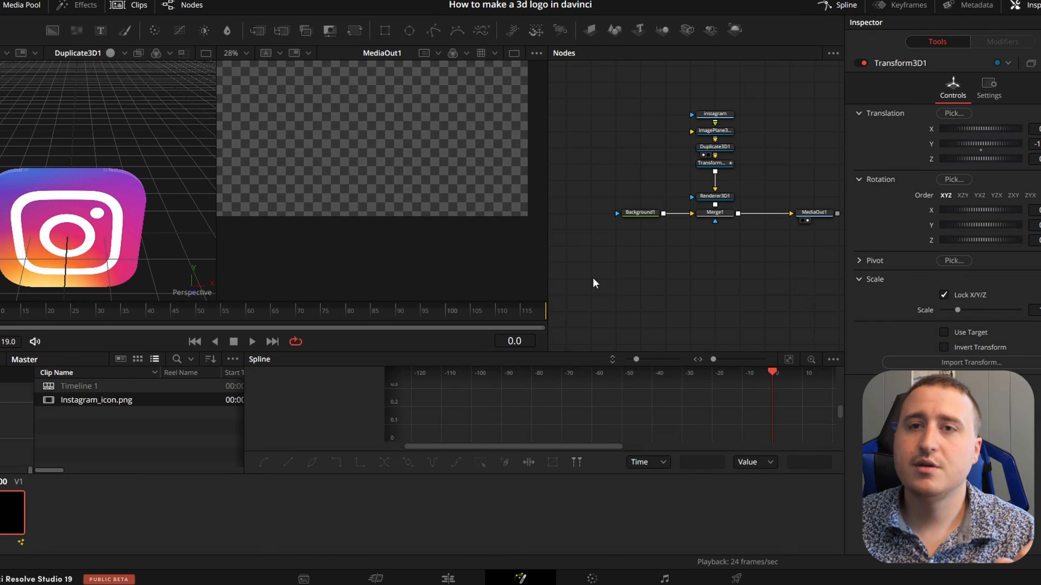
key("space")
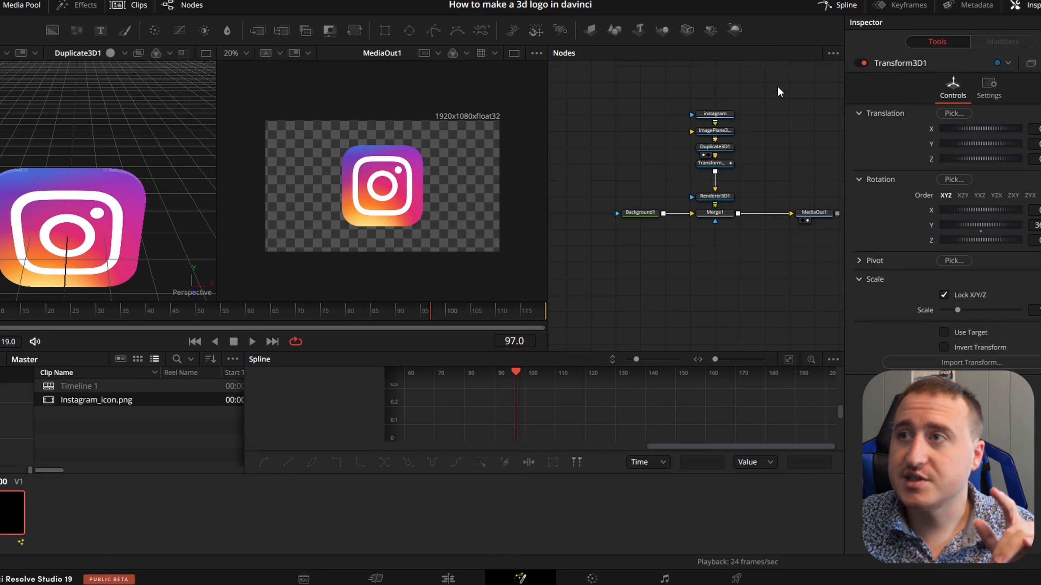
Select the logo nodes to load their curves in the Spline editor, and smooth the Y Offset and Y Rotation keyframes
left_click_drag(777, 87, 699, 243)
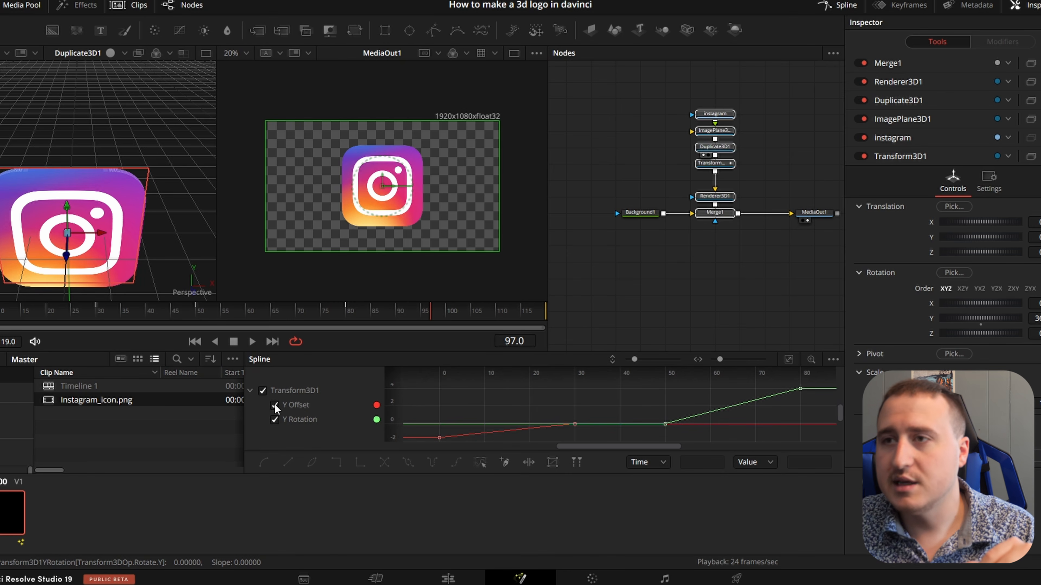
left_click_drag(593, 398, 427, 450)
key("ctrl+z")
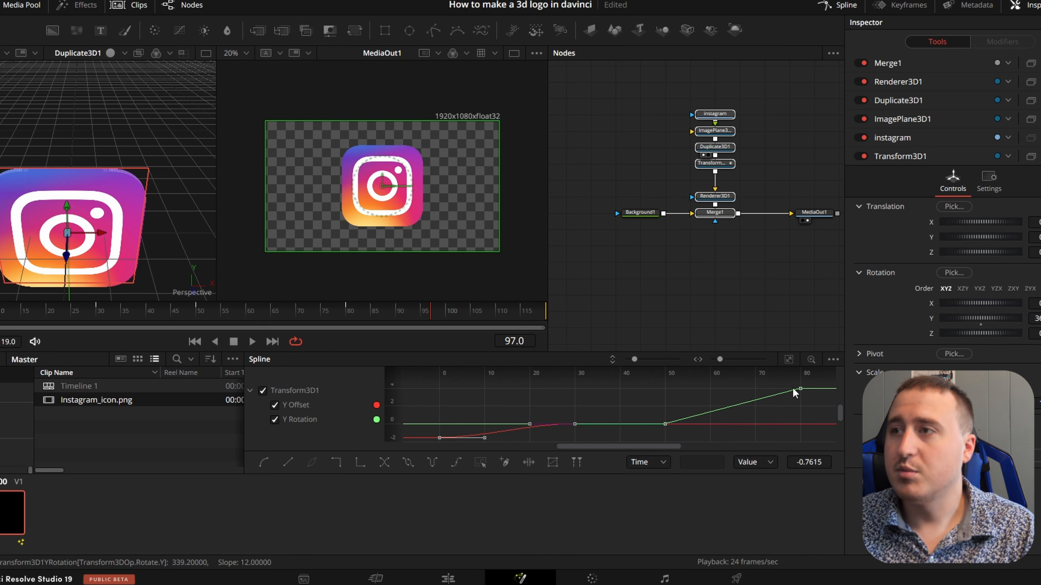
left_click_drag(804, 397, 652, 450)
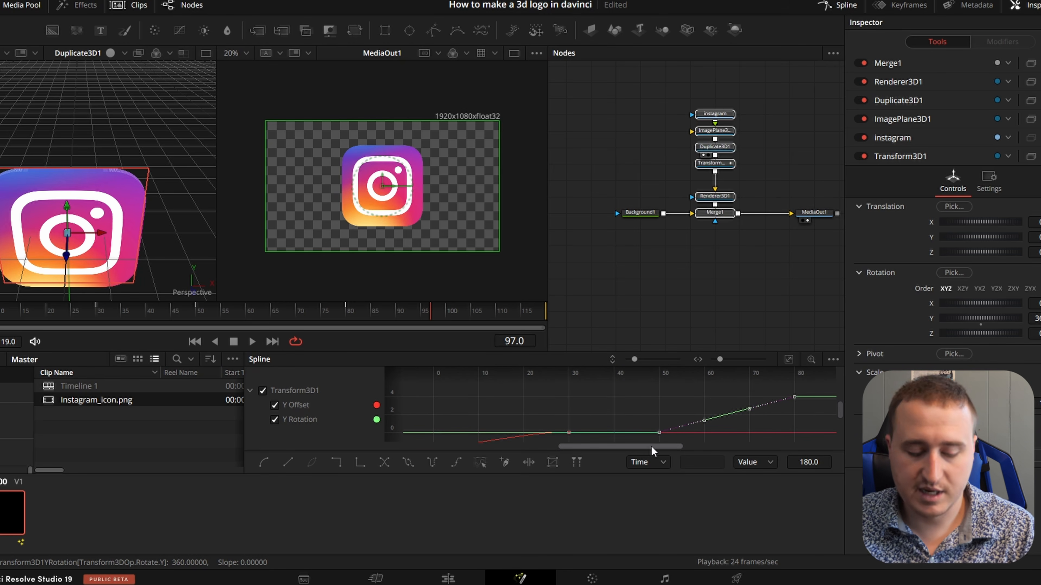
key("s")
Set the selected Y Rotation keyframes' ease in to 60 and ease out to 80
key("t")
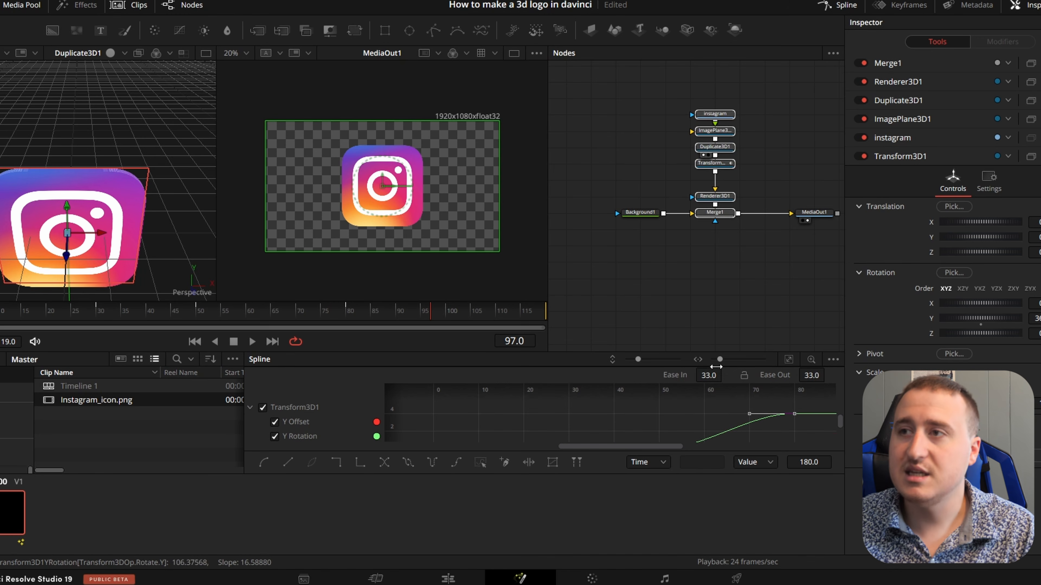
left_click_drag(677, 404, 677, 411)
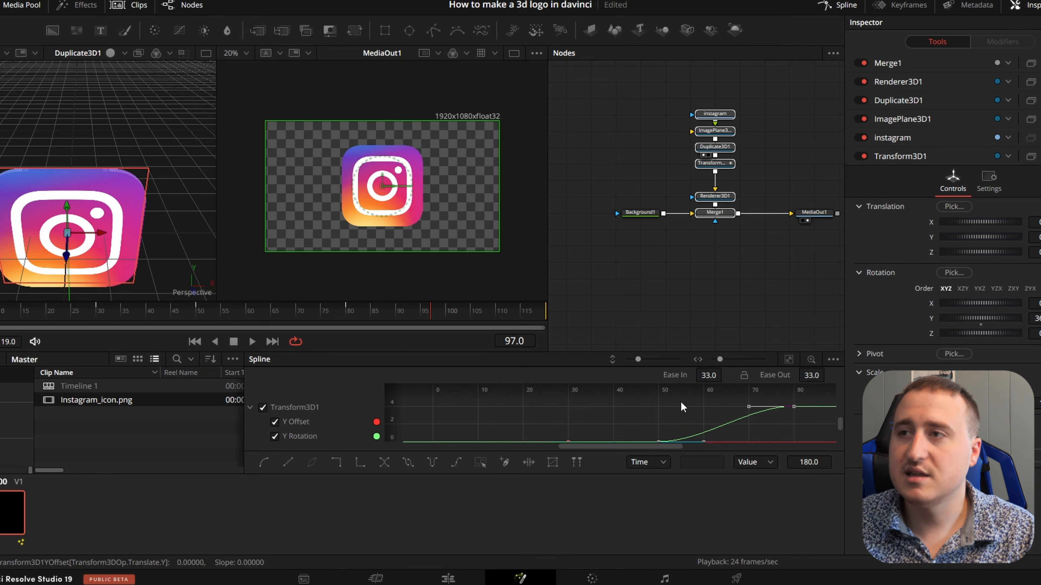
left_click(709, 377)
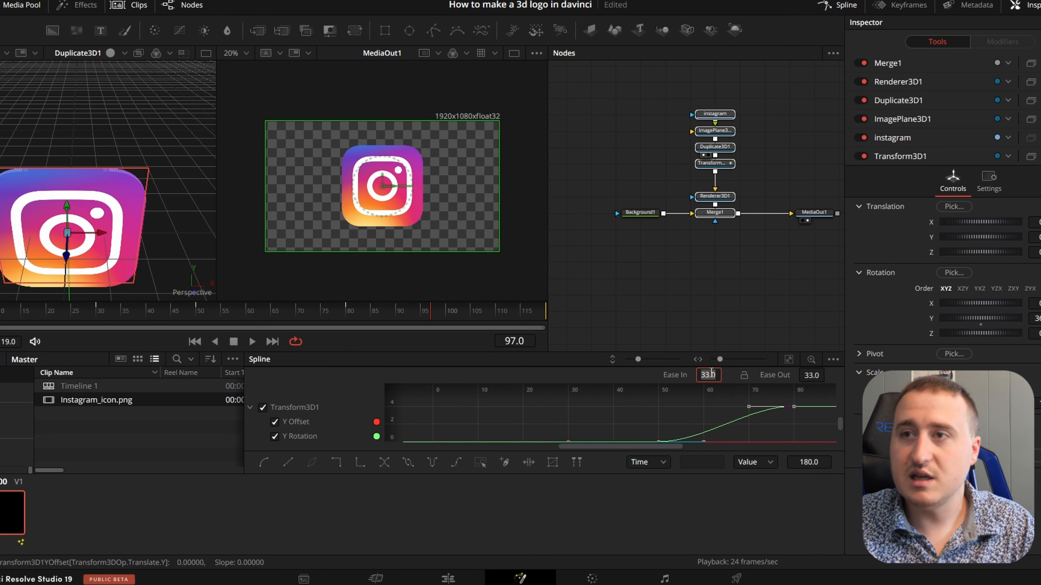
left_click(815, 377)
key("Return")
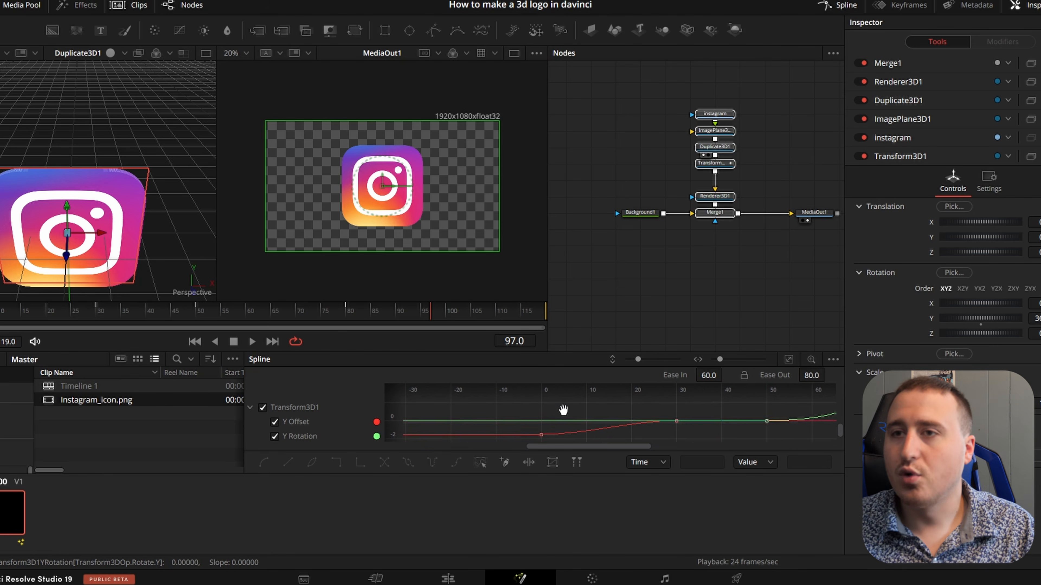
Hide the Y Rotation curve, set the Y Offset keyframes' ease in to 100, and open their ease out value for editing
left_click_drag(562, 412, 596, 400)
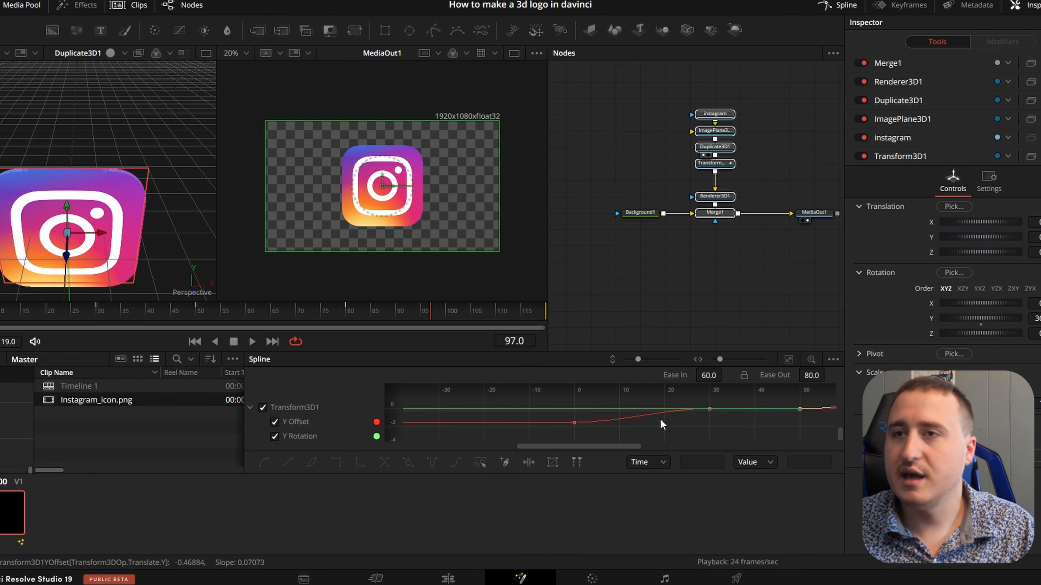
left_click(274, 437)
left_click_drag(662, 431, 638, 437)
left_click_drag(712, 401, 528, 438)
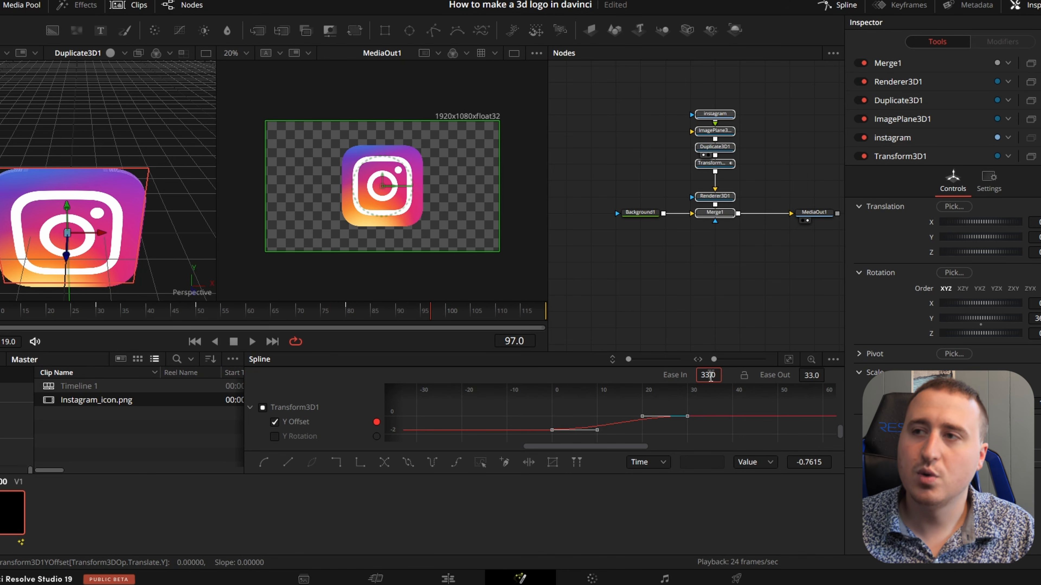
key("Return")
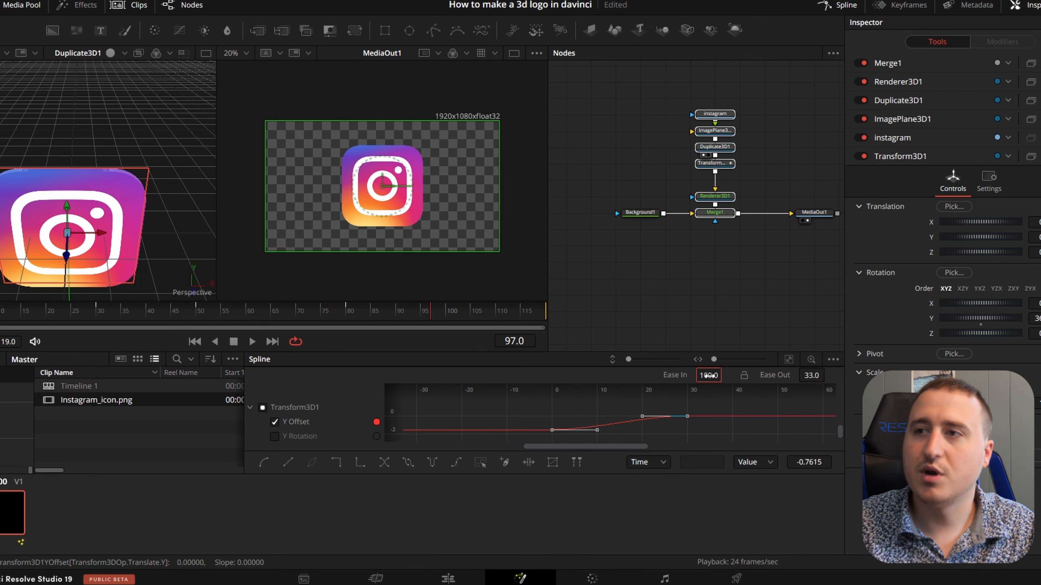
left_click(815, 373)
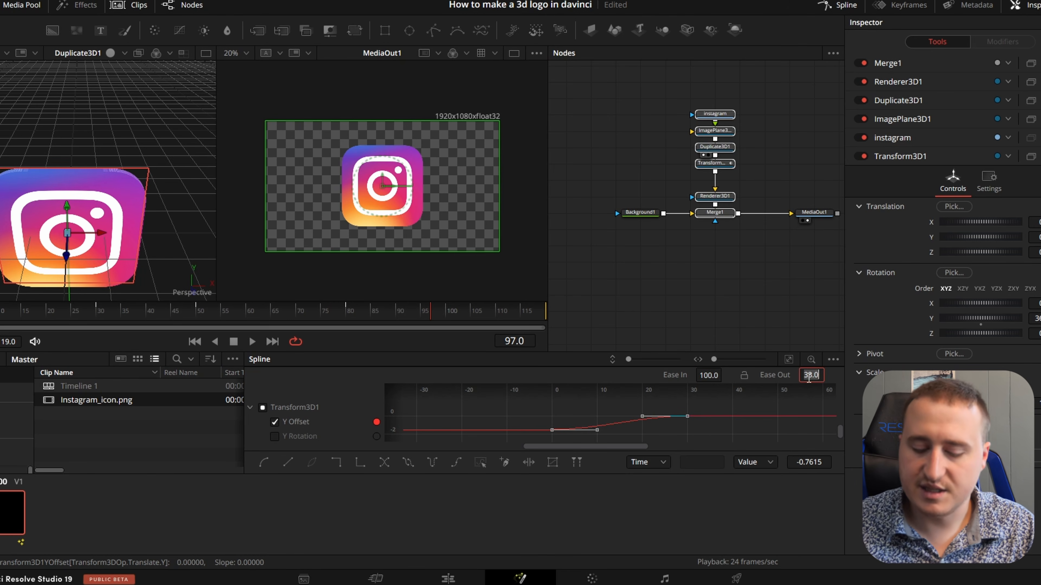